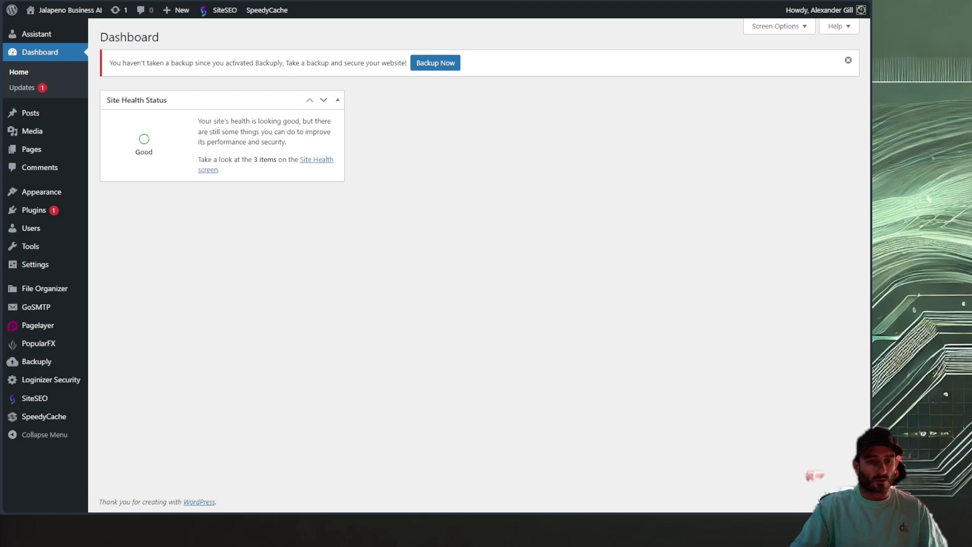
View the site's public homepage and return to the admin dashboard.
left_click(75, 16)
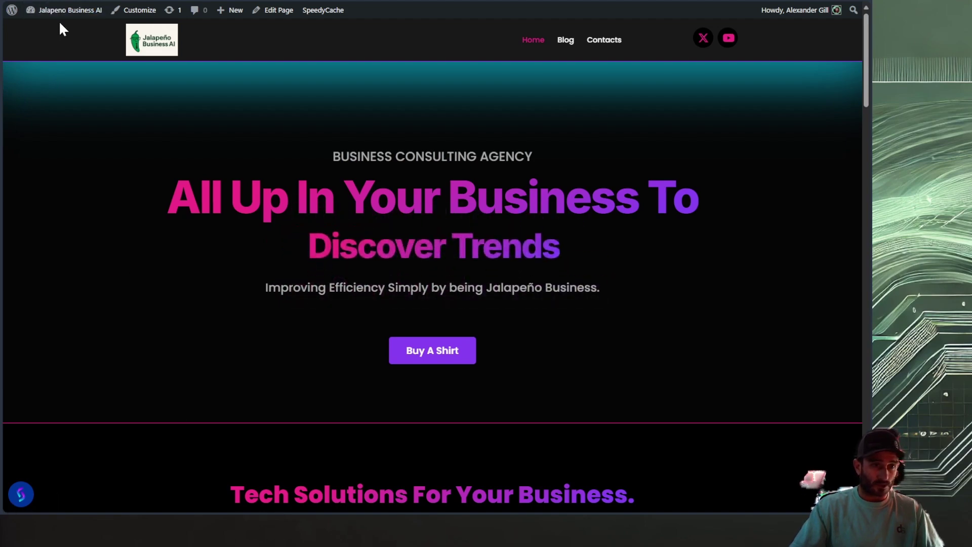
mouse_move(63, 15)
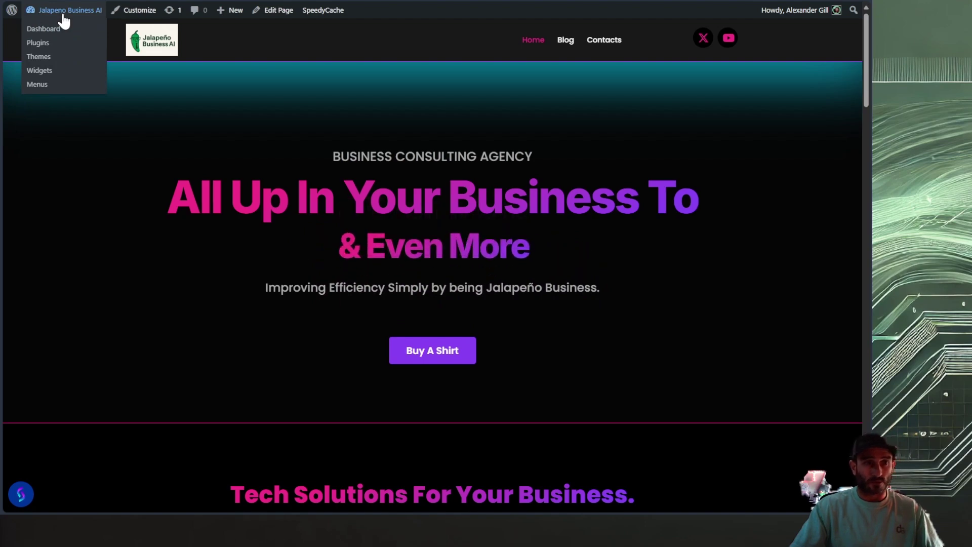
left_click(62, 15)
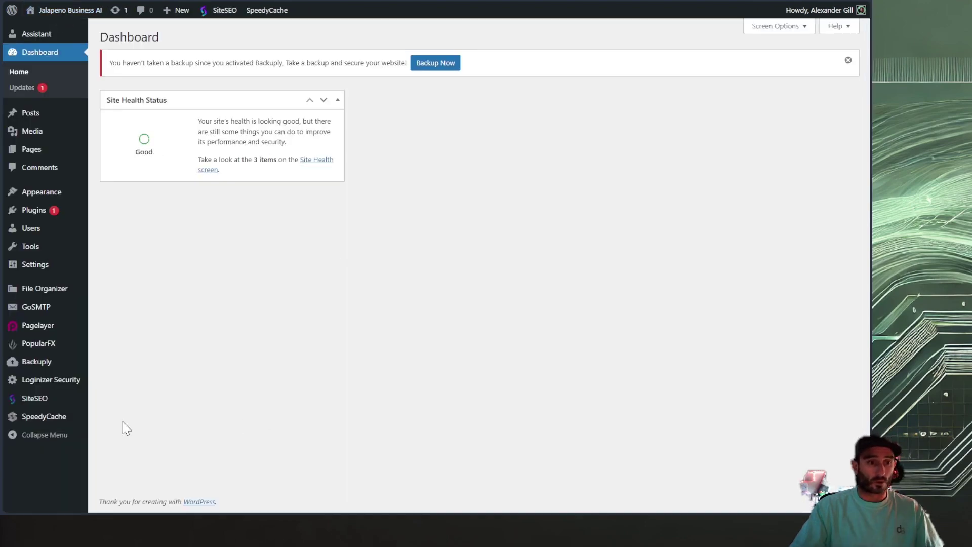
Open the SiteSEO dashboard, dismiss its getting-started notice and look through the available SEO features.
left_click(30, 399)
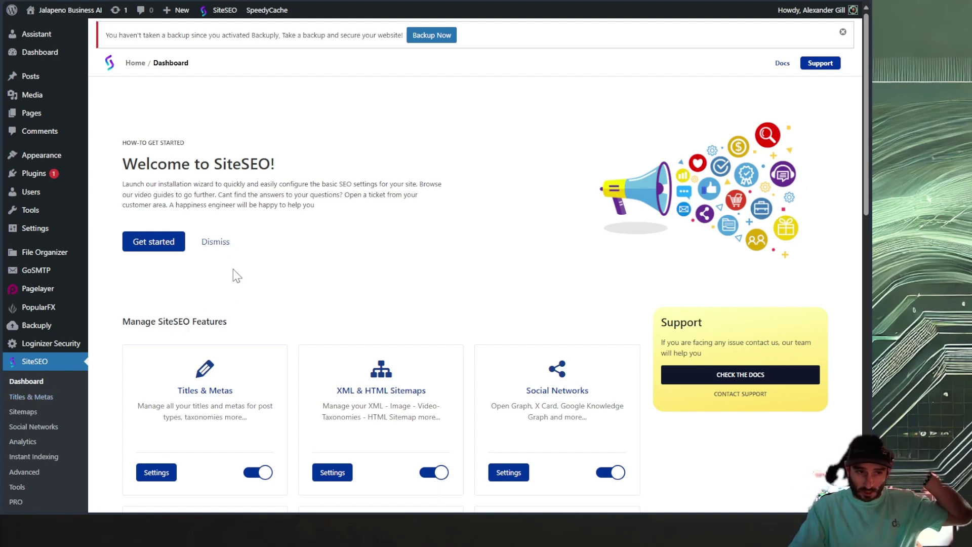
left_click(216, 242)
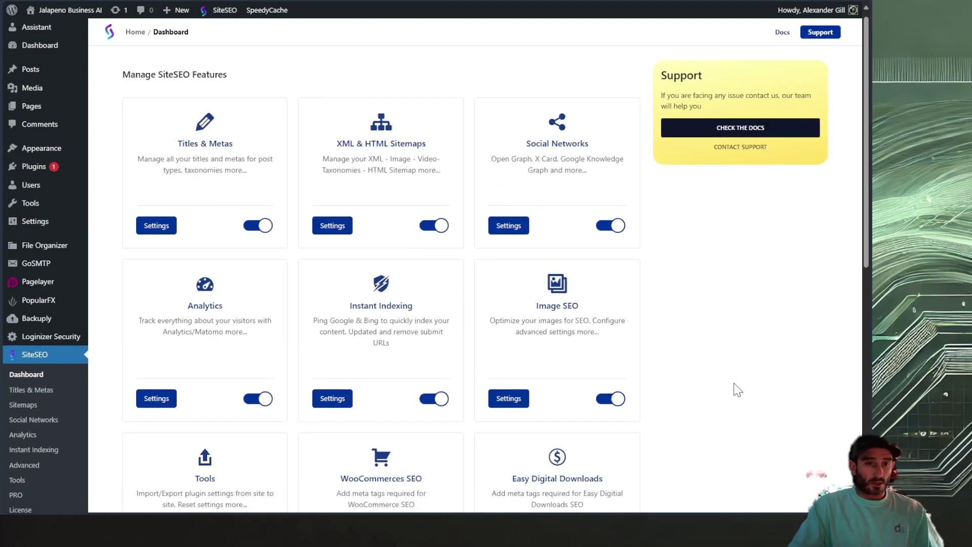
scroll(339, 371, "down", 10)
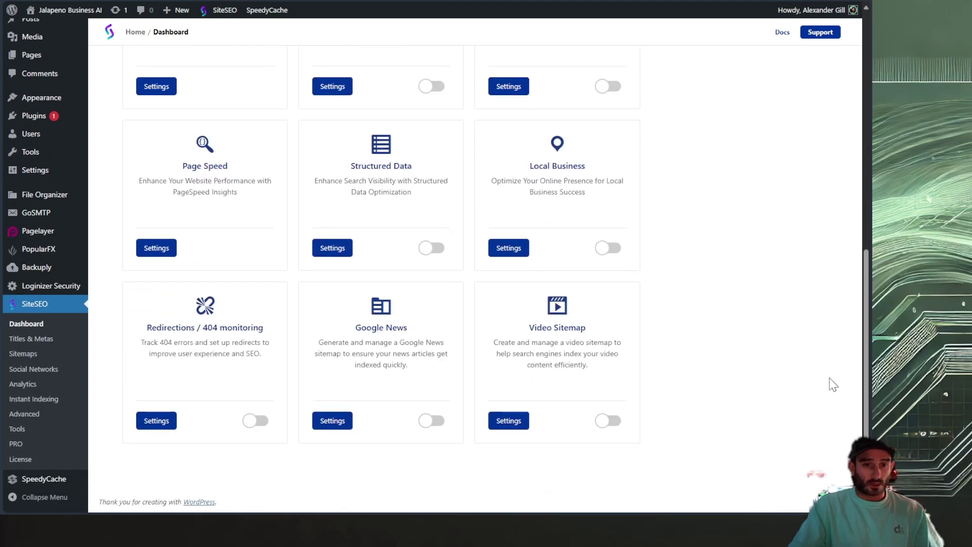
scroll(831, 385, "up", 8)
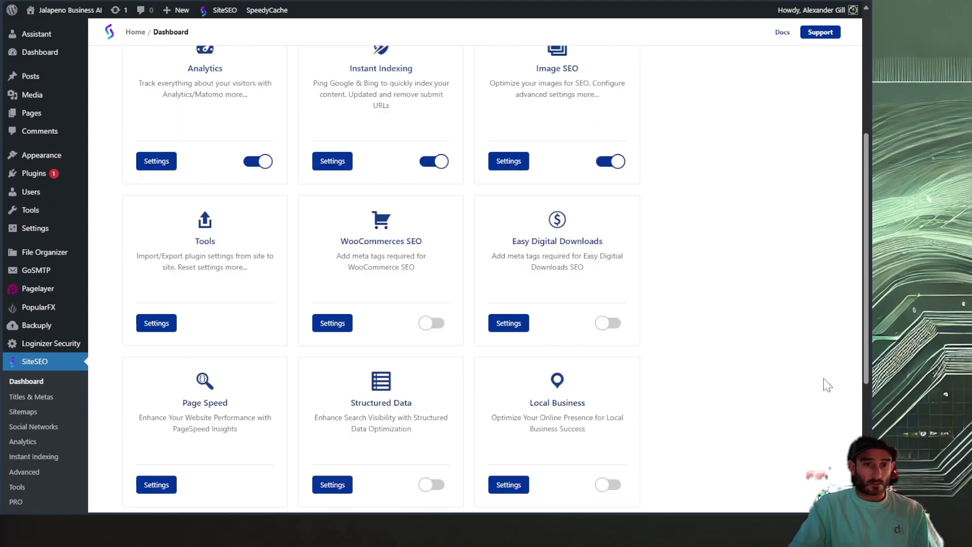
scroll(823, 386, "down", 8)
Open SiteSEO's Titles & Metas settings and review the homepage title and meta description fields.
left_click(47, 337)
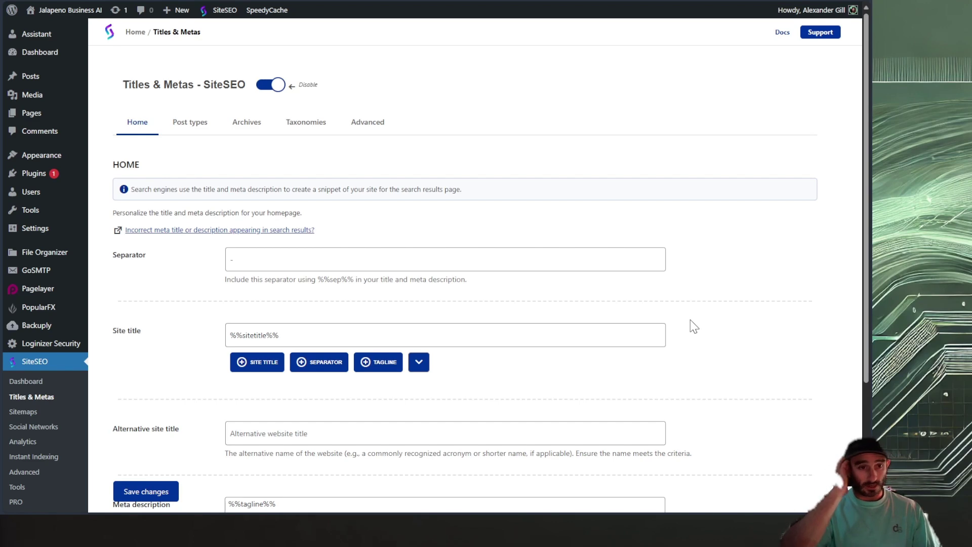
scroll(532, 320, "down", 3)
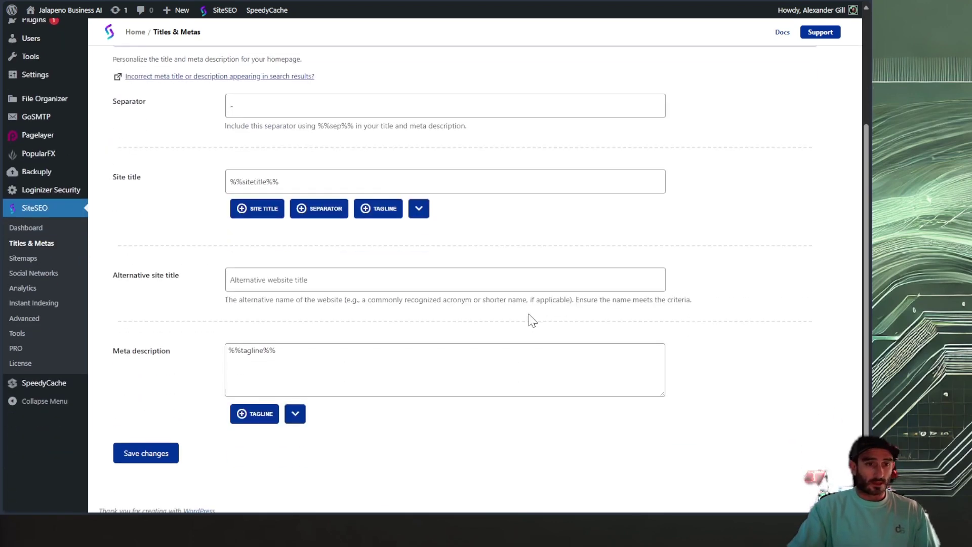
scroll(419, 251, "up", 3)
scroll(700, 250, "down", 2)
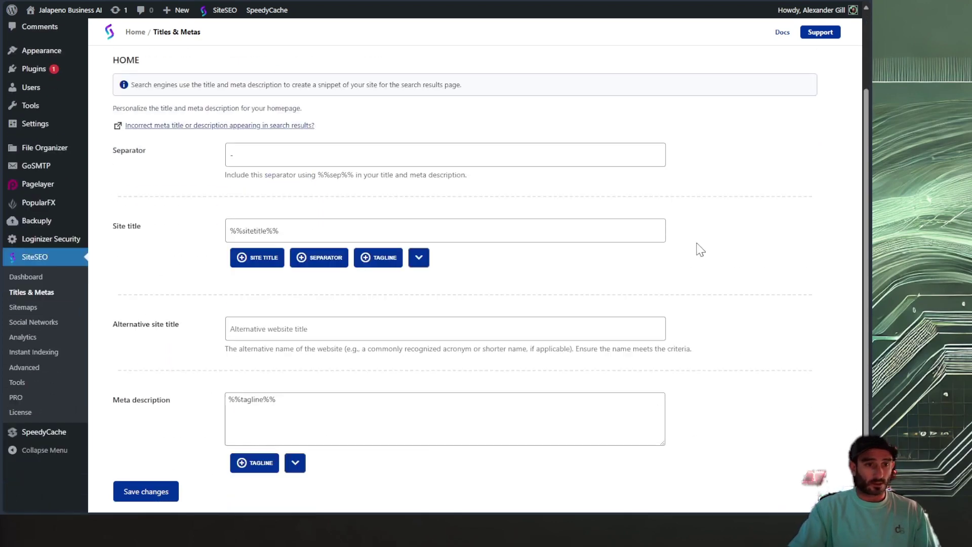
scroll(701, 250, "down", 1)
Try appending the separator and tagline variables to the homepage's site title, and remove both again.
left_click(266, 129)
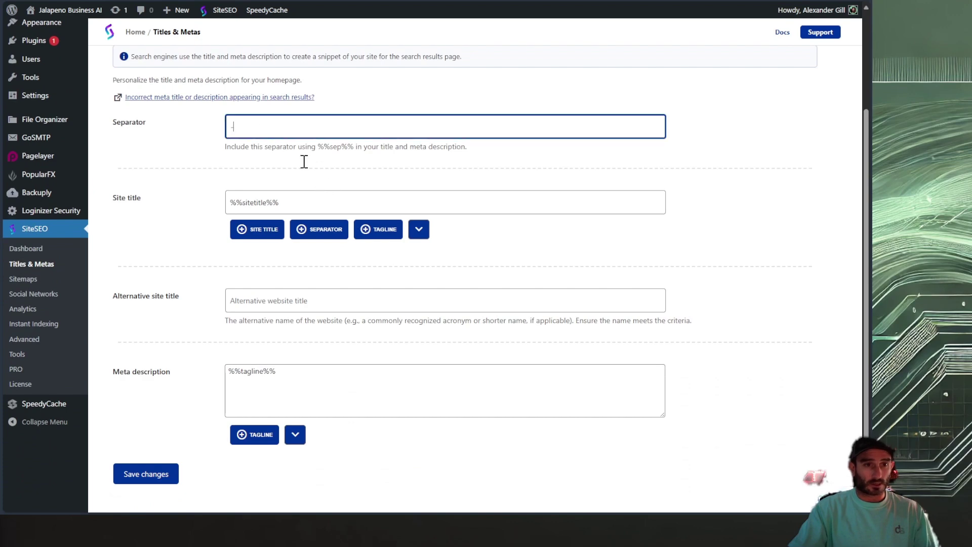
left_click(341, 202)
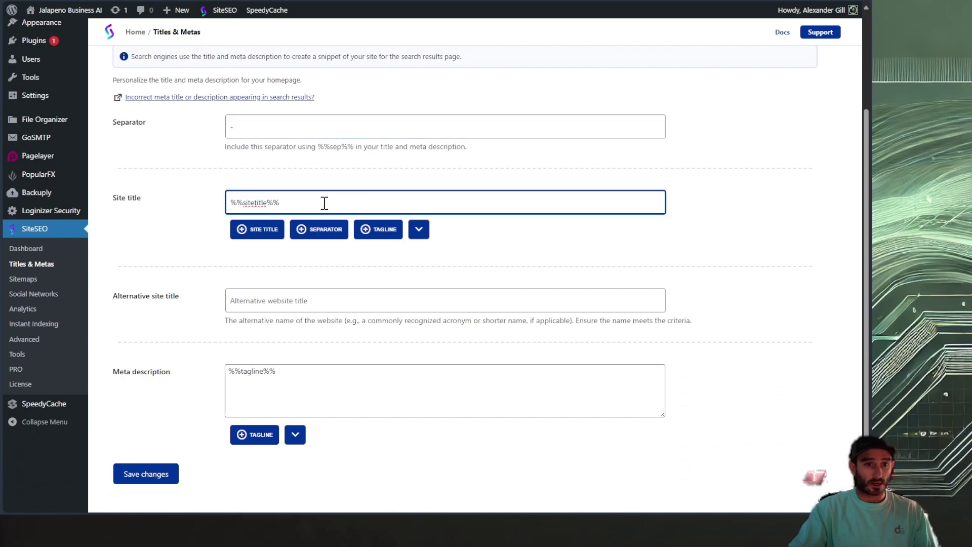
left_click(324, 233)
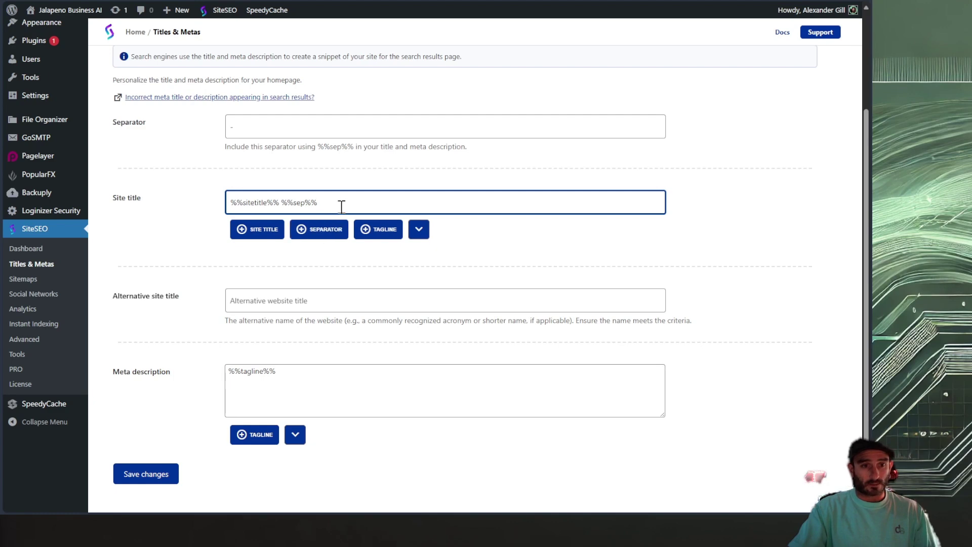
left_click(378, 229)
left_click_drag(372, 203, 289, 209)
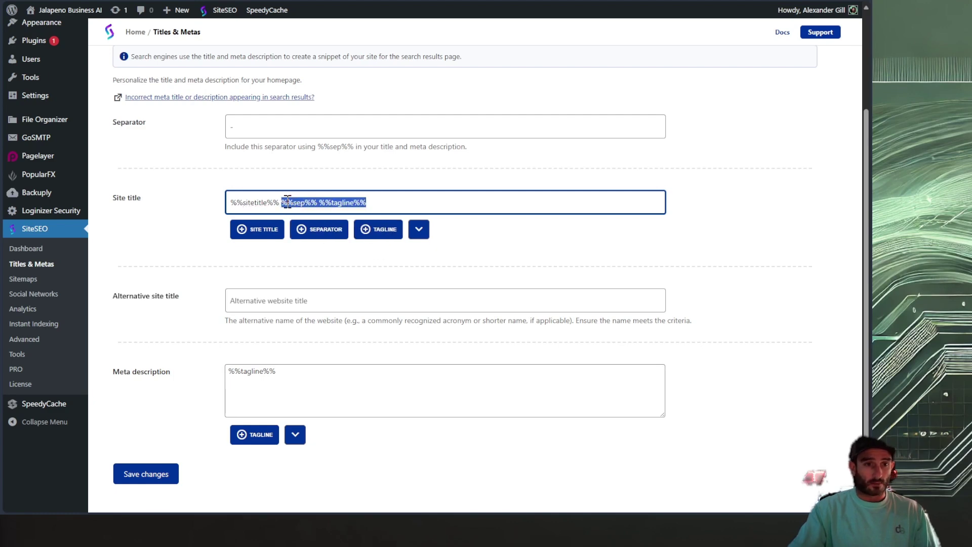
key("BackSpace")
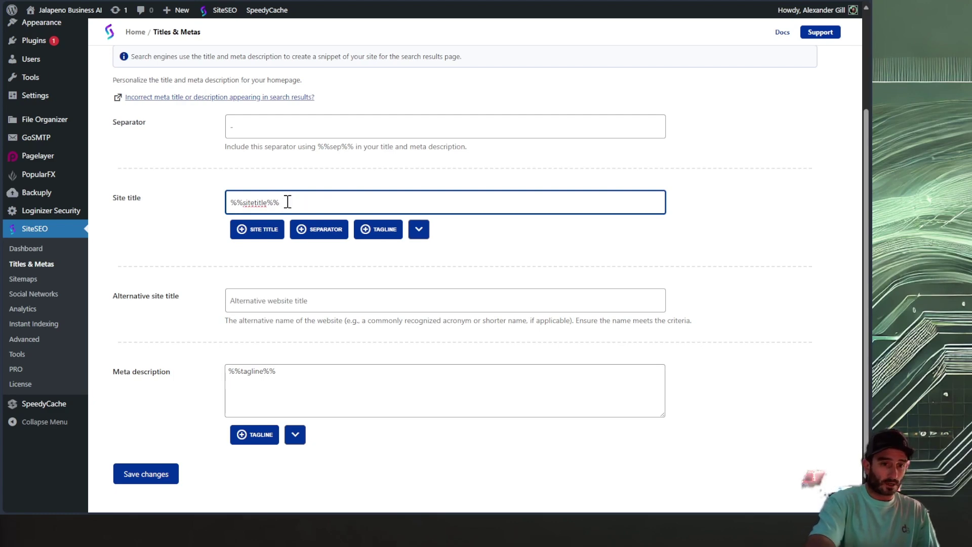
Review the title and meta description templates for posts and pages in the Post types section of Titles & Metas.
scroll(375, 304, "down", 1)
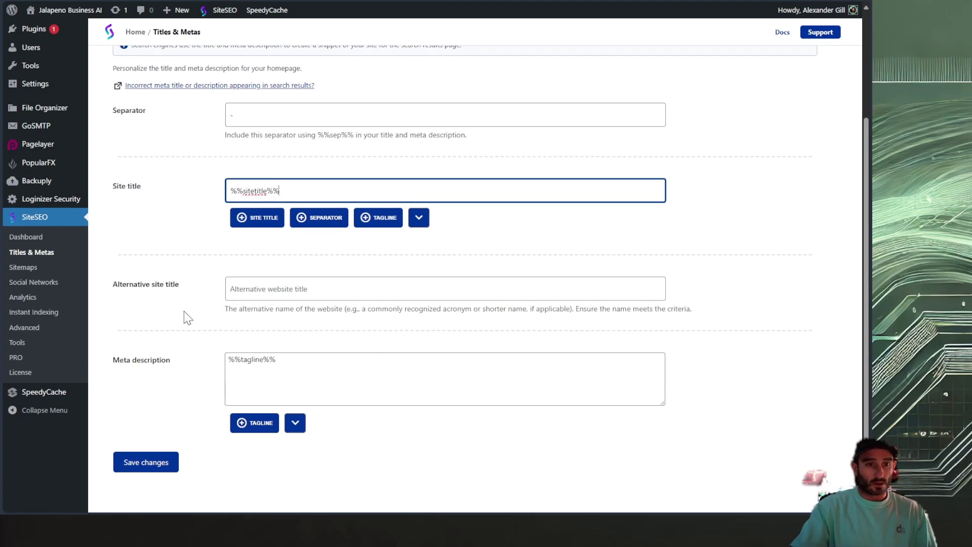
scroll(461, 396, "down", 1)
scroll(628, 402, "up", 5)
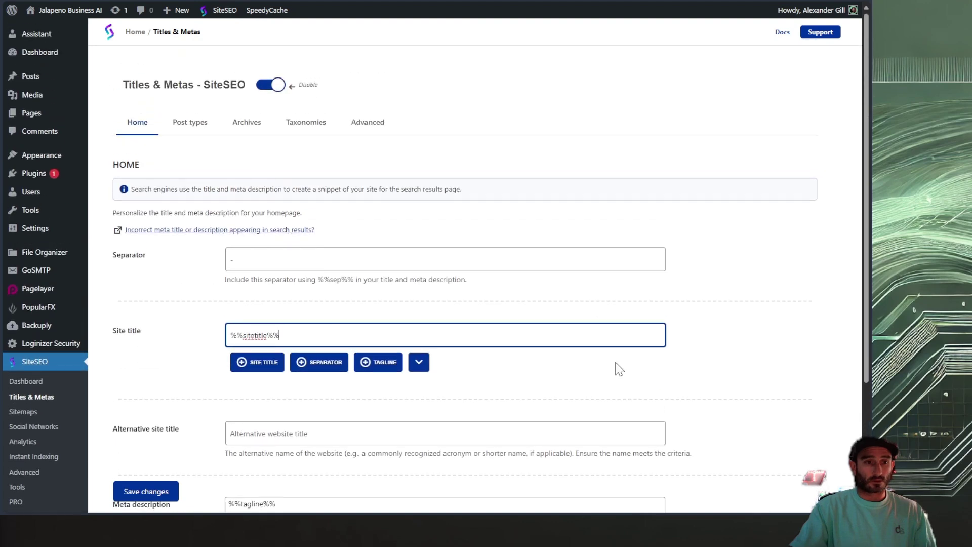
scroll(228, 255, "down", 3)
scroll(170, 146, "up", 2)
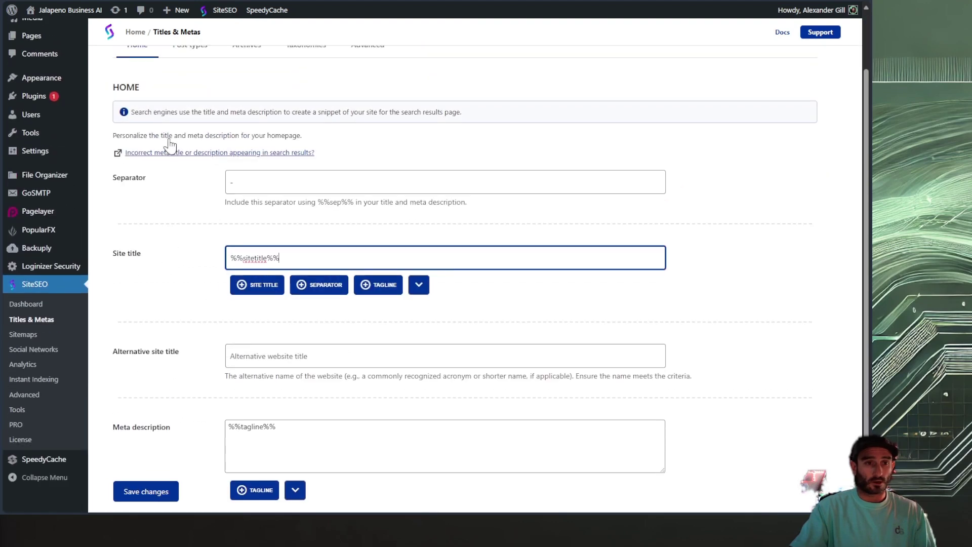
scroll(170, 146, "up", 2)
left_click(193, 117)
scroll(187, 212, "down", 3)
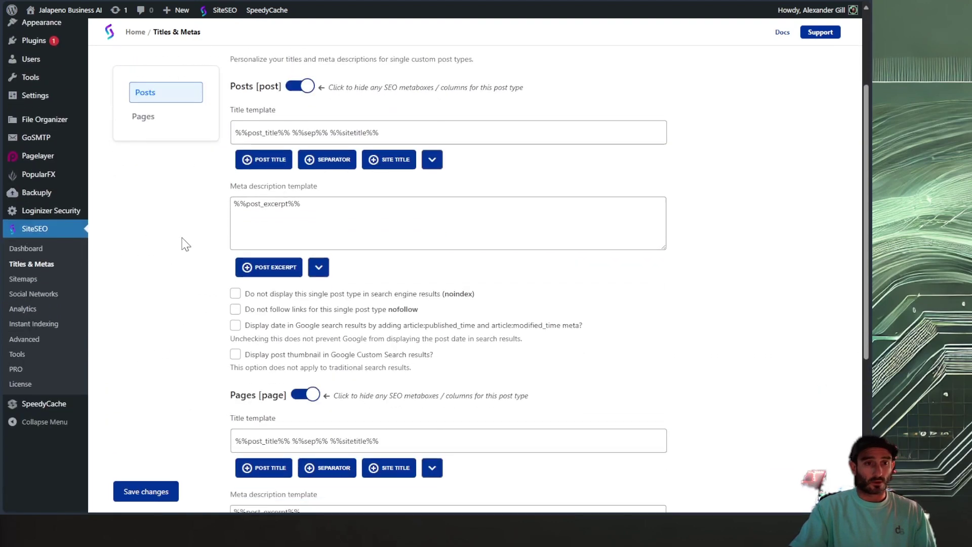
scroll(324, 198, "down", 3)
scroll(436, 274, "up", 2)
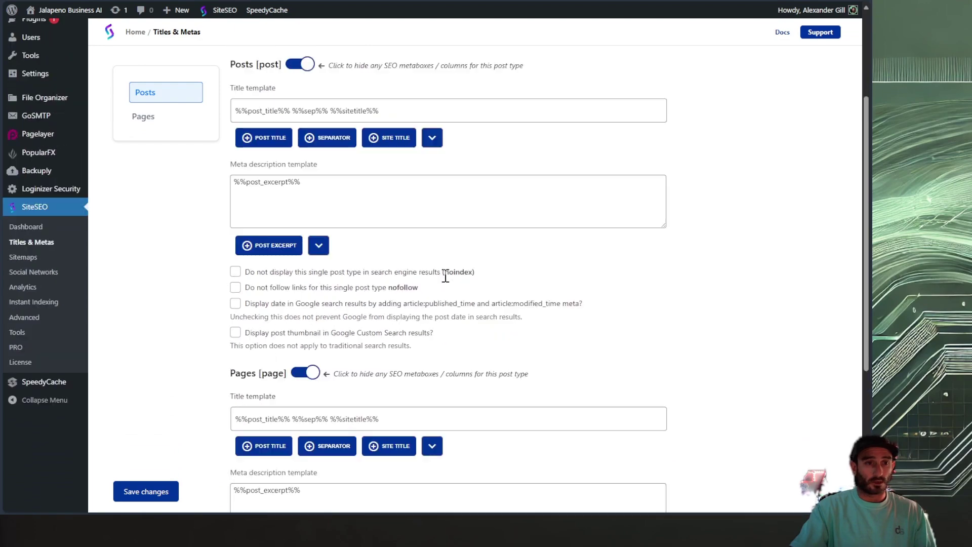
scroll(435, 273, "up", 3)
left_click(159, 212)
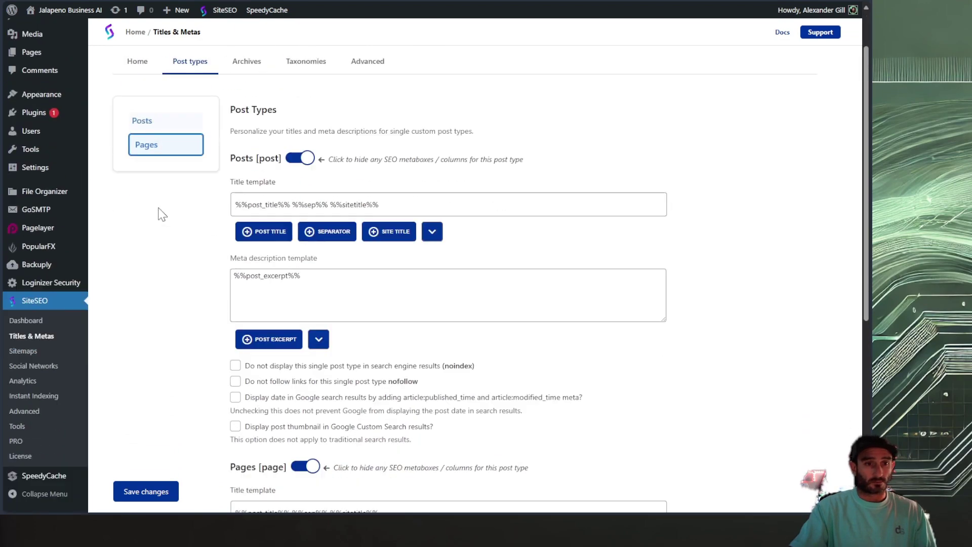
scroll(158, 212, "down", 5)
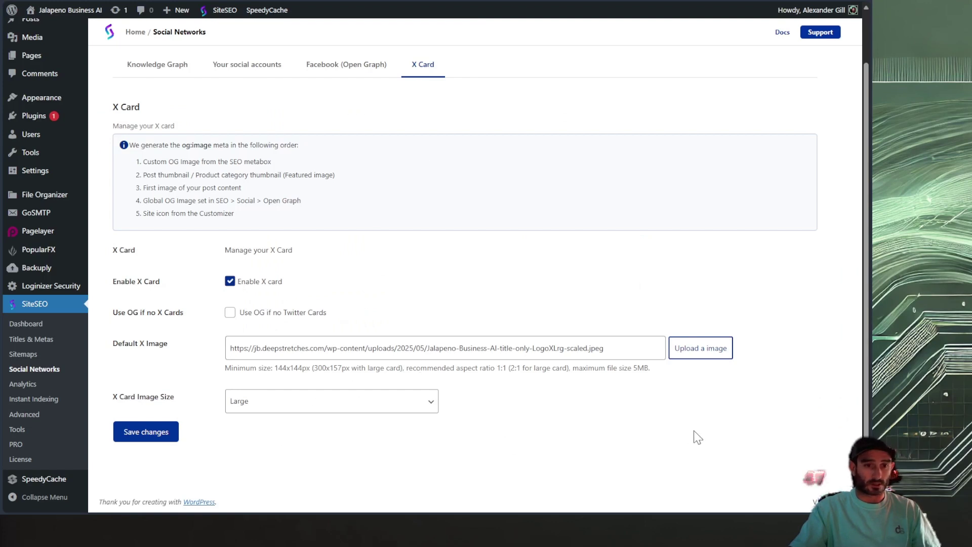
Examine SiteSEO's X Card settings, including the default X image and card image size.
scroll(738, 412, "up", 1)
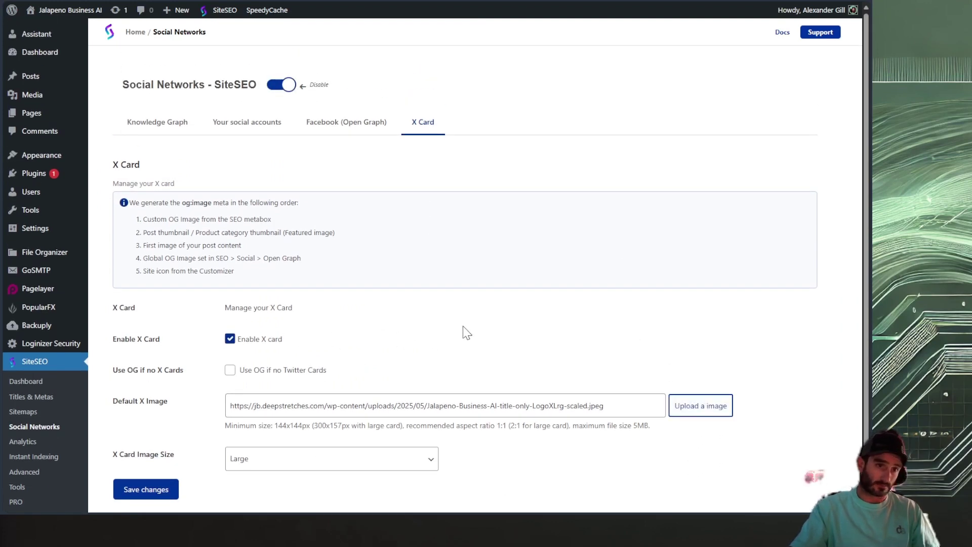
scroll(551, 360, "down", 1)
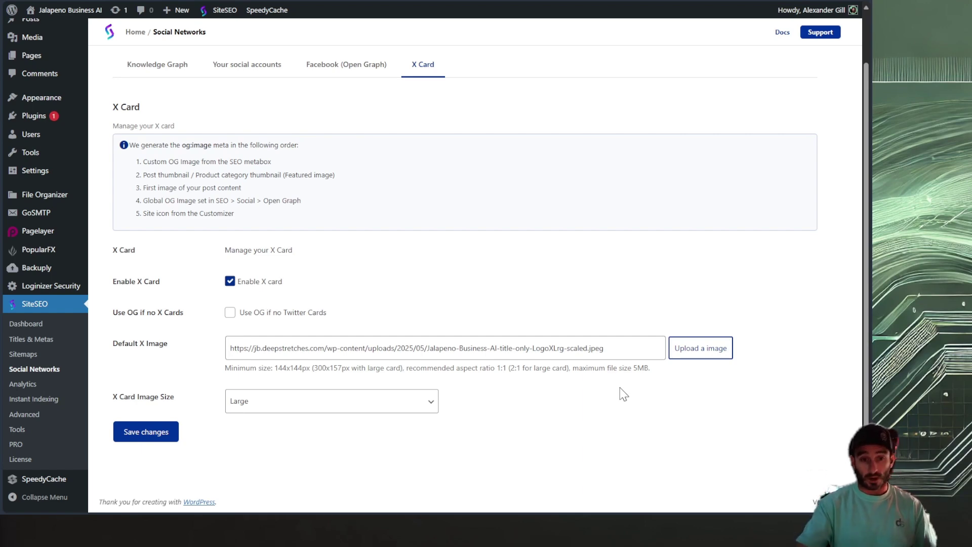
triple_click(621, 349)
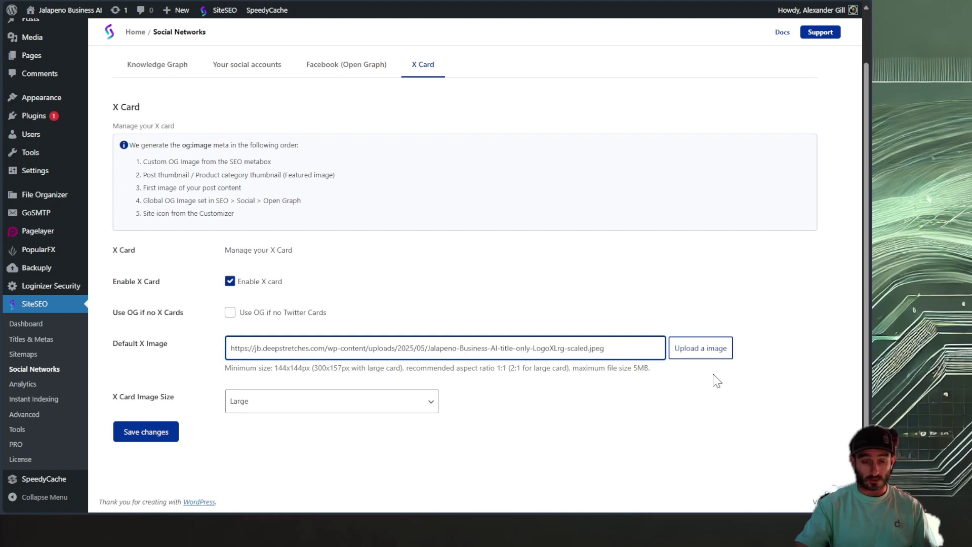
left_click(845, 430)
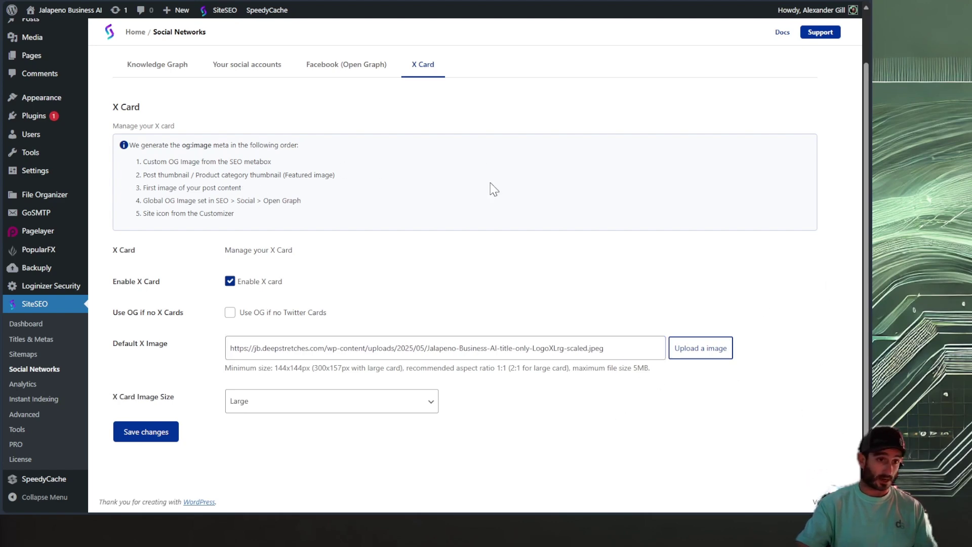
Open the list of all the site's posts.
scroll(21, 166, "up", 1)
scroll(21, 167, "up", 1)
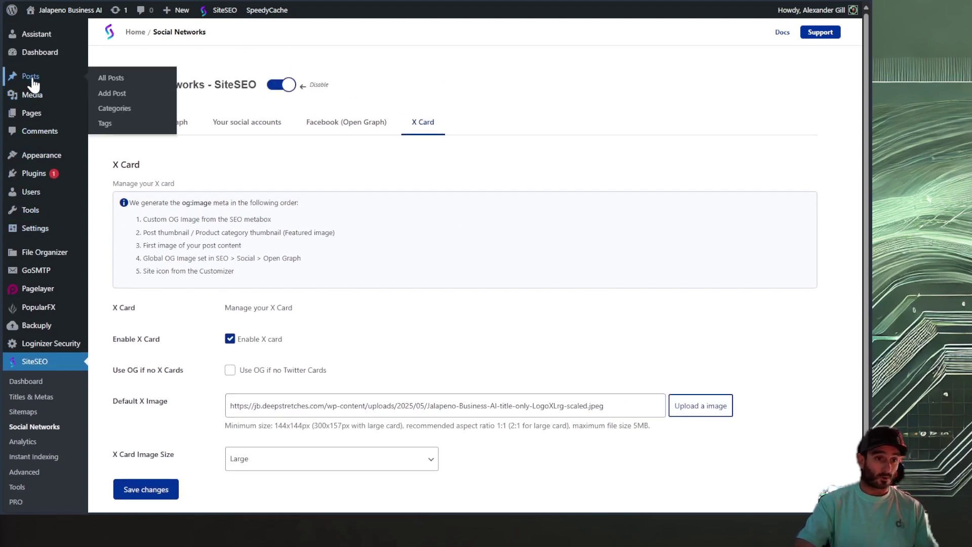
left_click(31, 77)
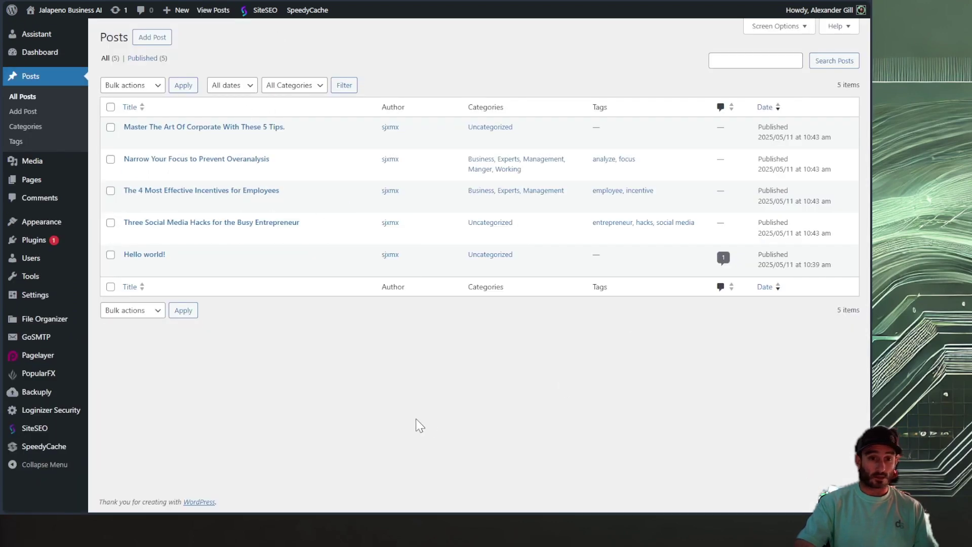
Browse the public site's blog page and read through the post "The 4 Most Effective Incentives for Employees".
left_click(57, 10)
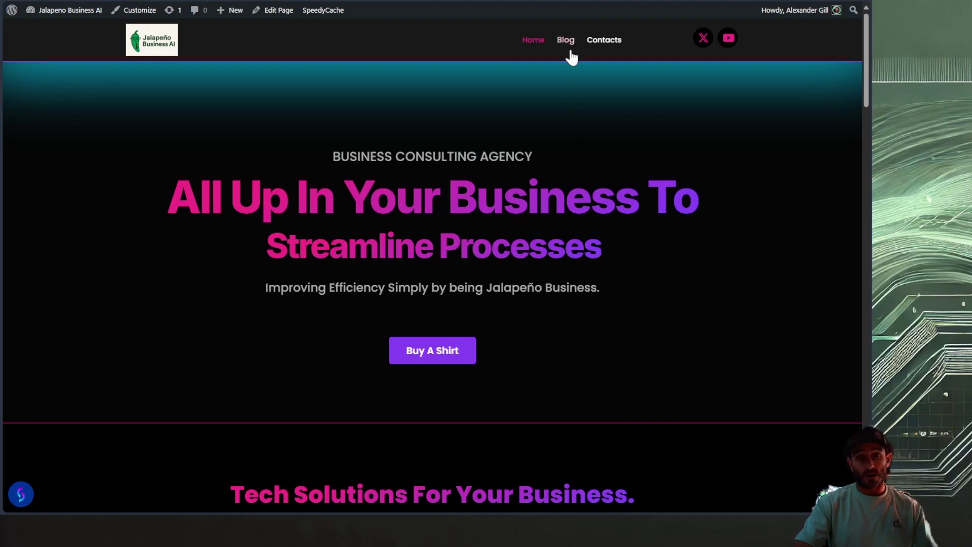
left_click(570, 49)
scroll(723, 302, "down", 5)
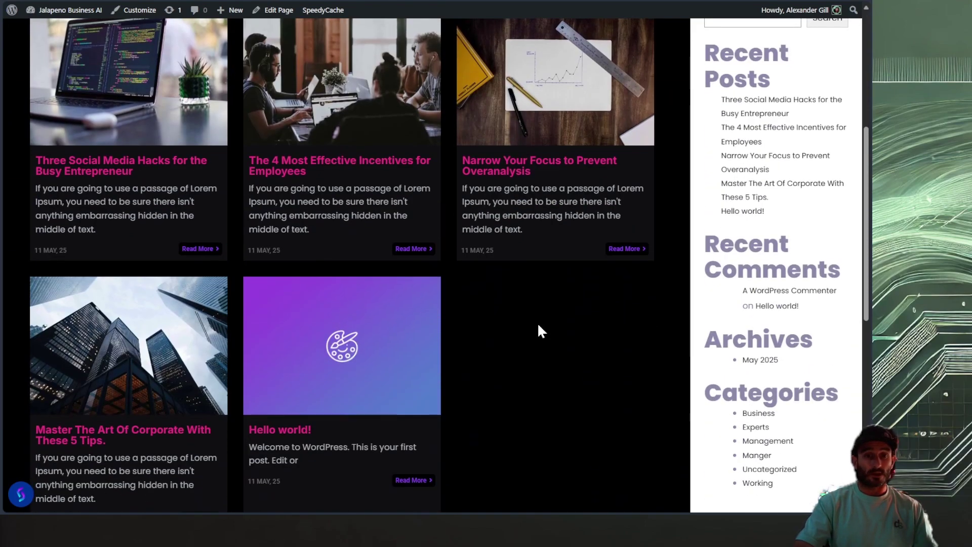
scroll(547, 332, "down", 4)
scroll(558, 336, "up", 6)
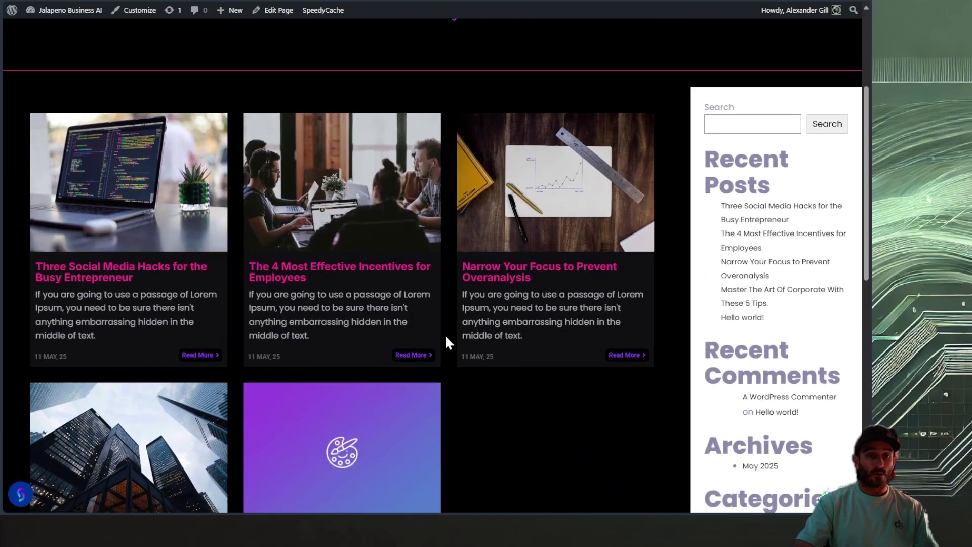
left_click(361, 270)
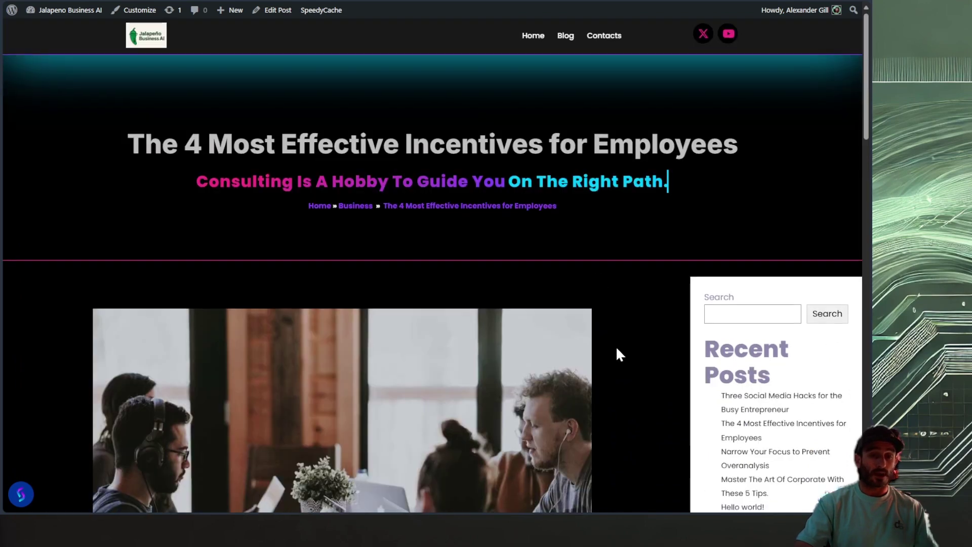
scroll(617, 348, "down", 5)
scroll(630, 350, "up", 5)
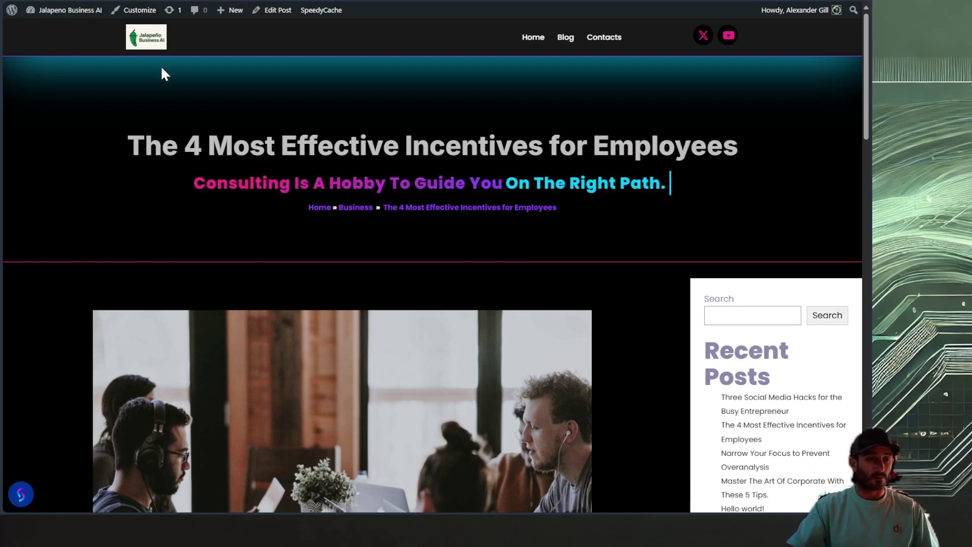
Return from the public post to the SiteSEO dashboard in the site admin.
left_click(76, 10)
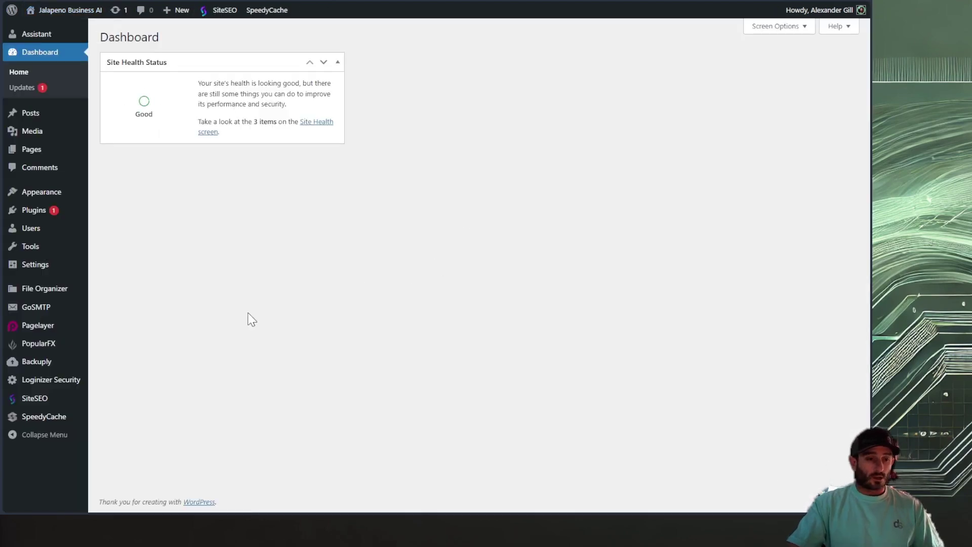
left_click(34, 399)
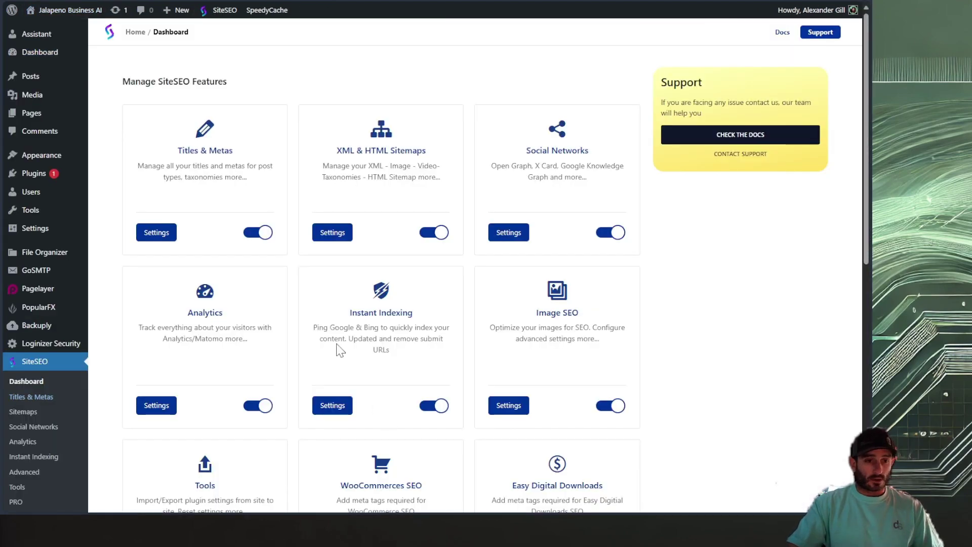
Review SiteSEO's Titles & Metas settings for the homepage, from the separator down to the meta description.
scroll(340, 349, "down", 3)
left_click(21, 339)
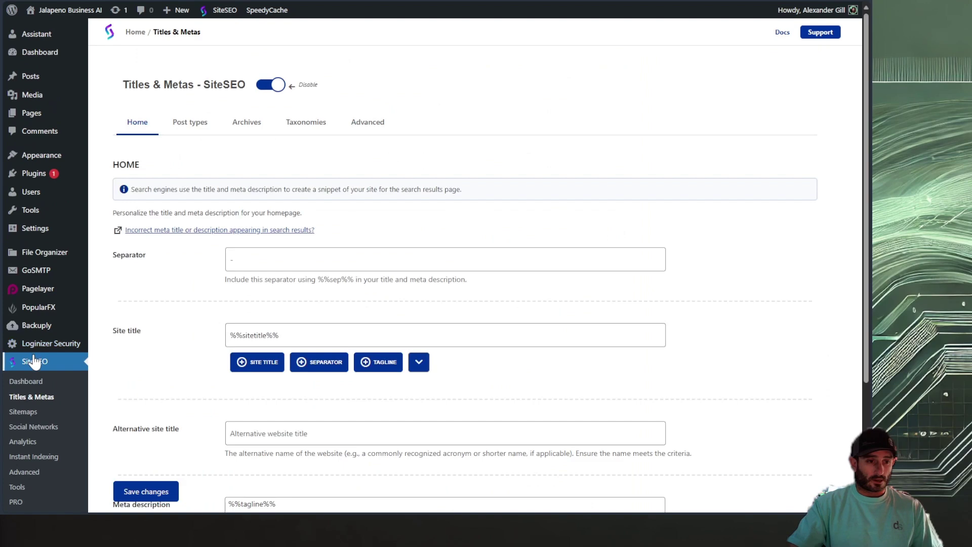
scroll(196, 241, "down", 3)
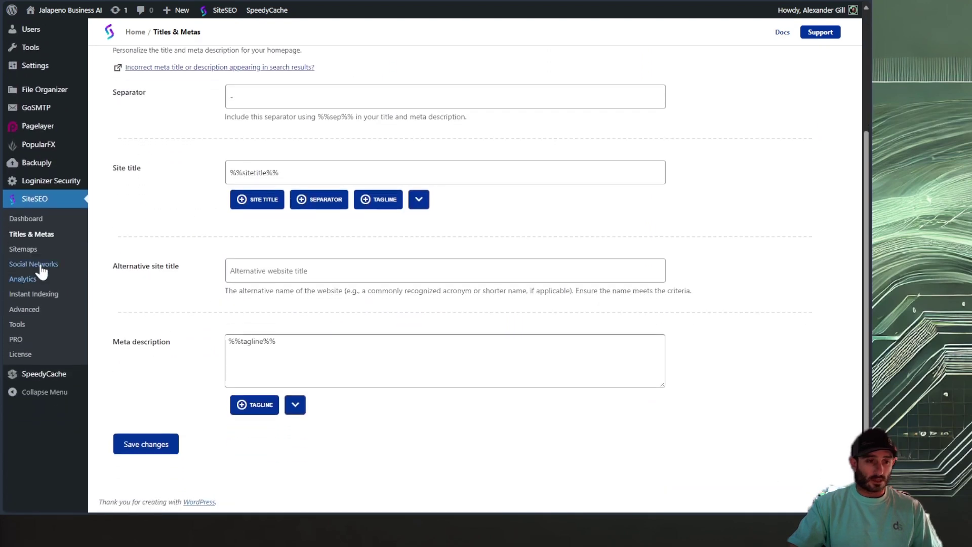
Look over SiteSEO's general Sitemaps settings and the Knowledge Graph settings under Social Networks.
left_click(24, 250)
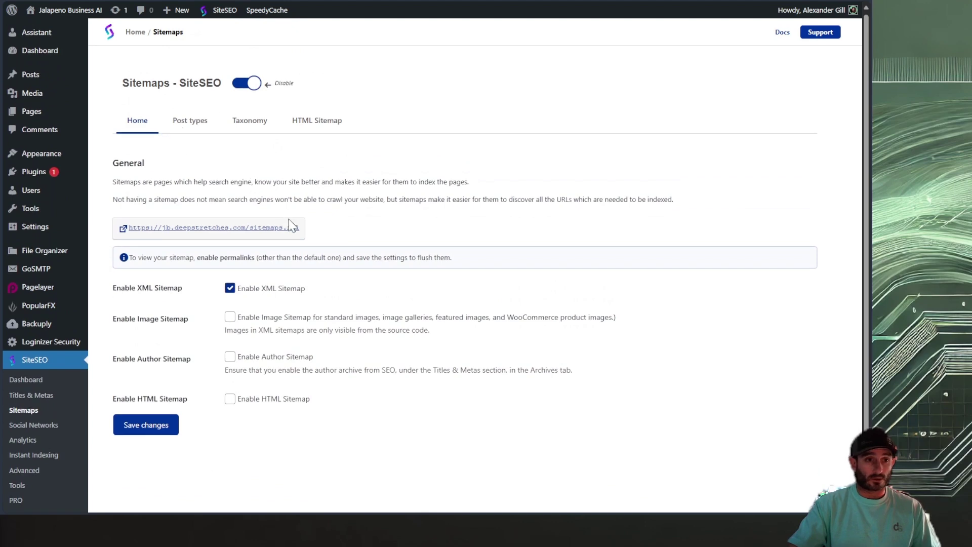
scroll(293, 226, "down", 1)
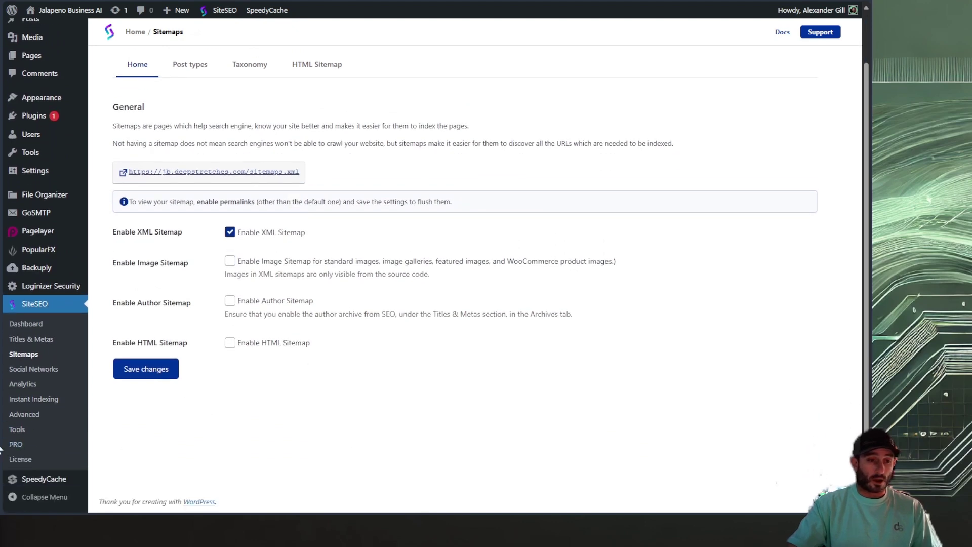
left_click(40, 370)
scroll(33, 445, "down", 1)
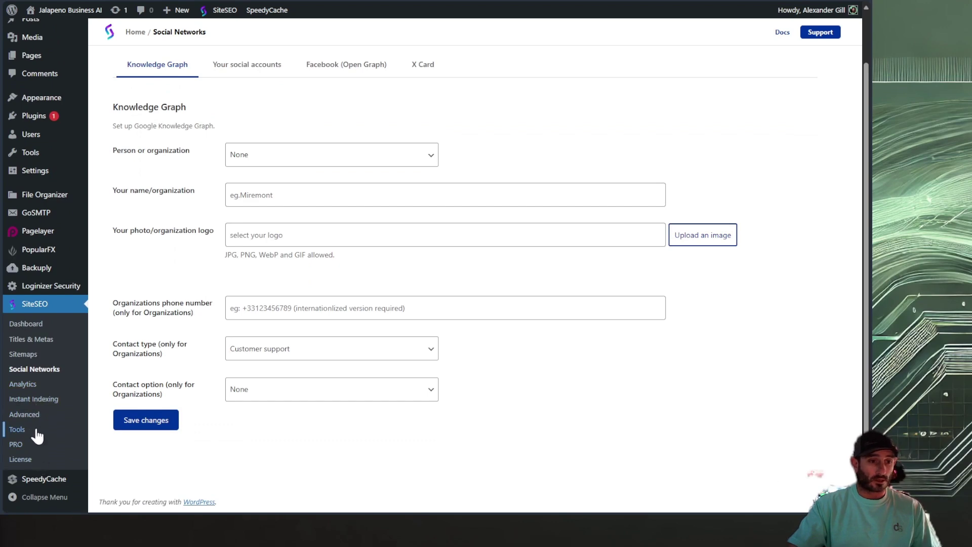
Examine SiteSEO's Analytics settings, covering Google Analytics, Matomo, Advanced custom dimensions and the Cookie bar / GDPR options.
left_click(31, 389)
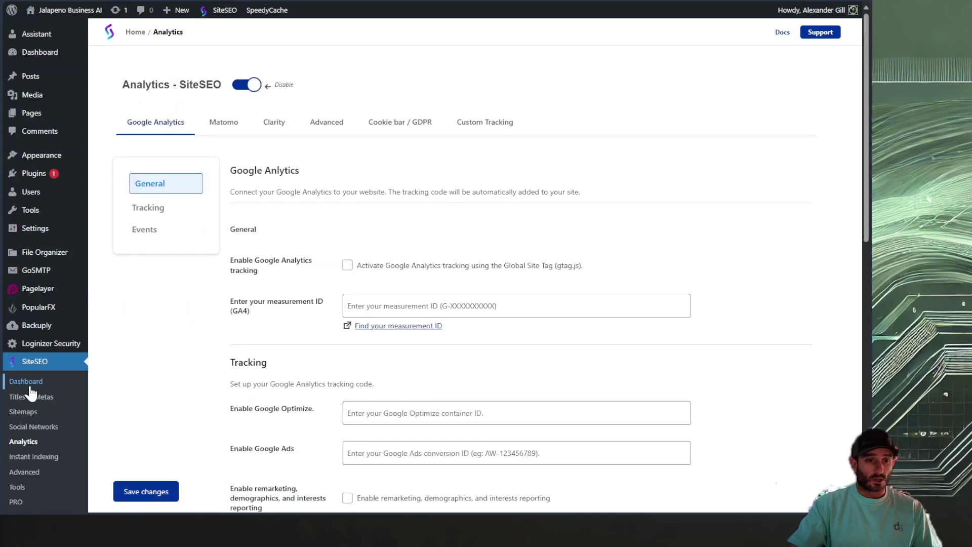
scroll(30, 393, "down", 1)
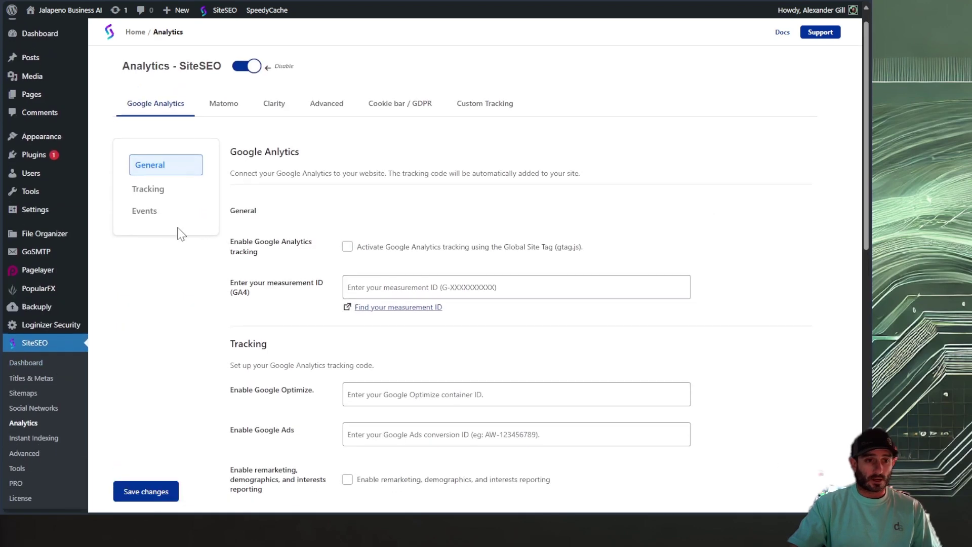
left_click(226, 107)
left_click(348, 105)
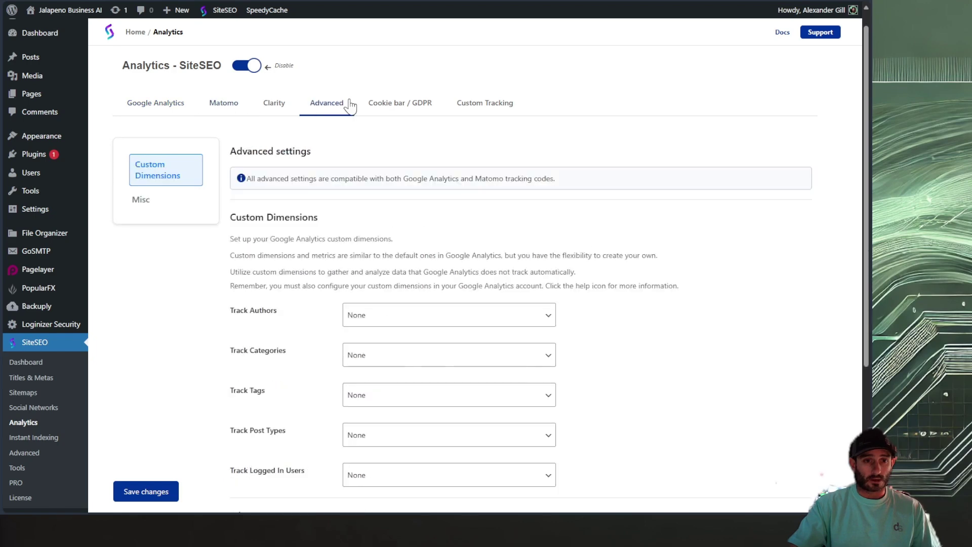
left_click(379, 106)
scroll(584, 241, "down", 7)
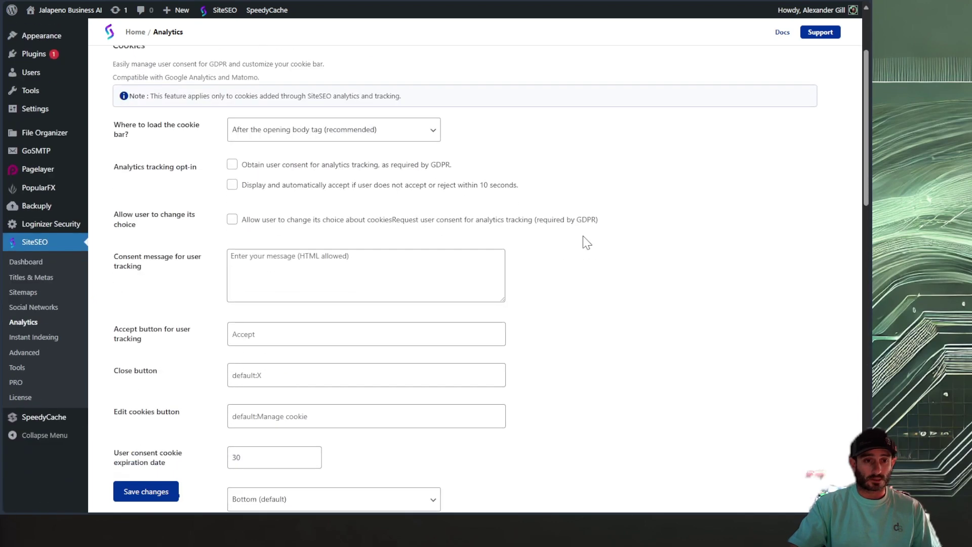
scroll(623, 321, "up", 8)
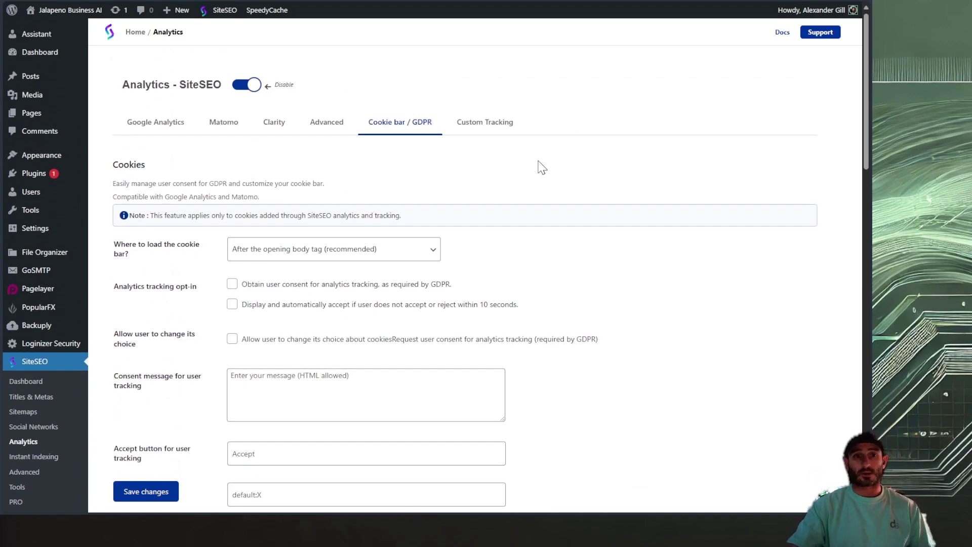
scroll(37, 297, "down", 6)
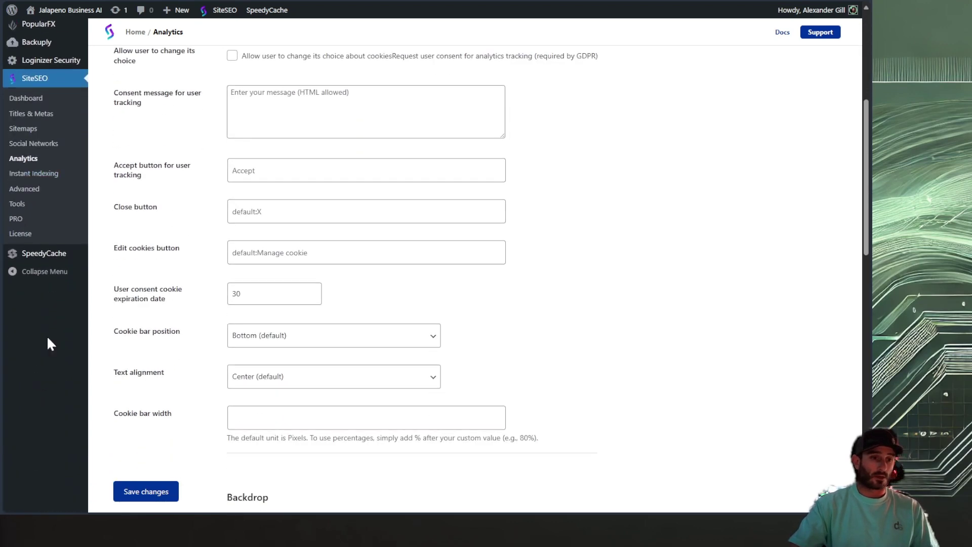
Examine SiteSEO's Instant Indexing settings, including the search engine choices and the field for submitting URLs.
left_click(32, 174)
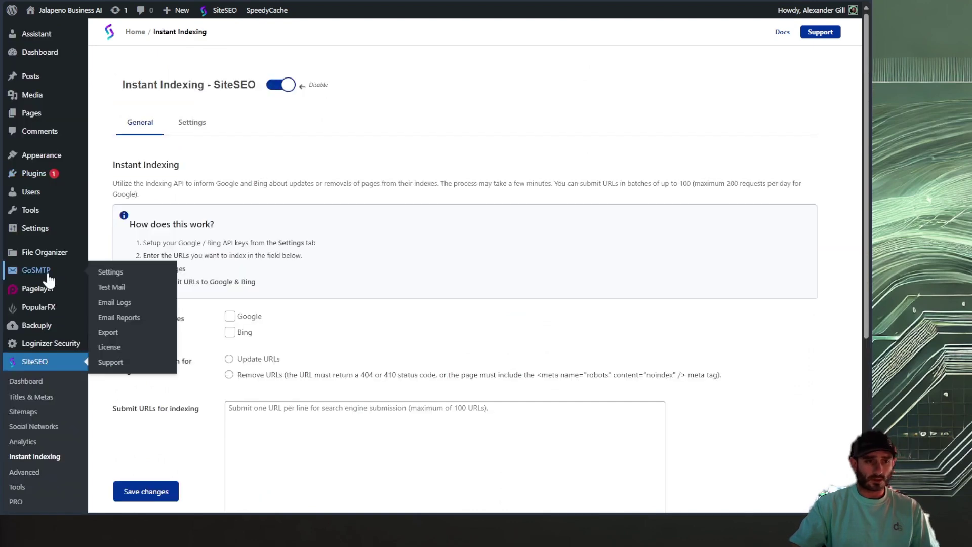
scroll(45, 289, "down", 4)
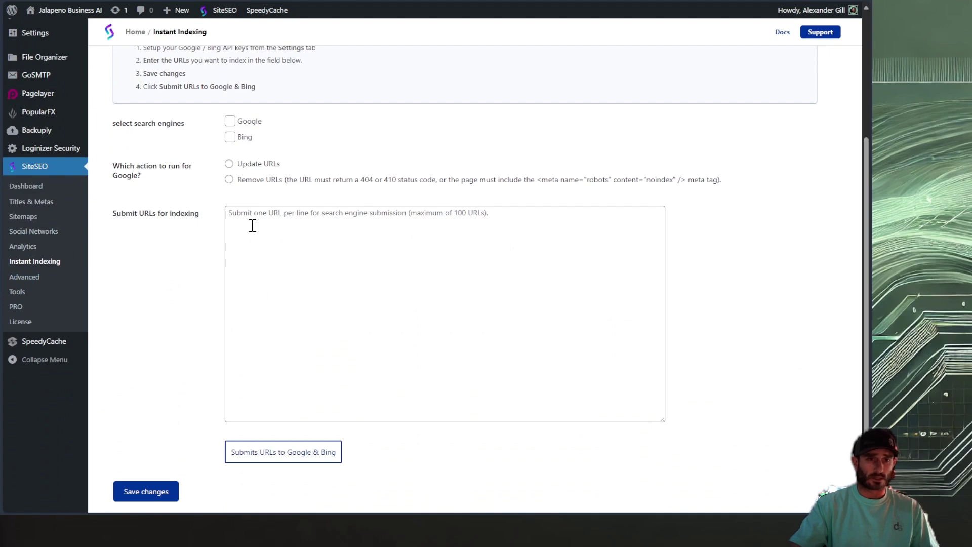
scroll(248, 221, "up", 3)
scroll(184, 285, "up", 1)
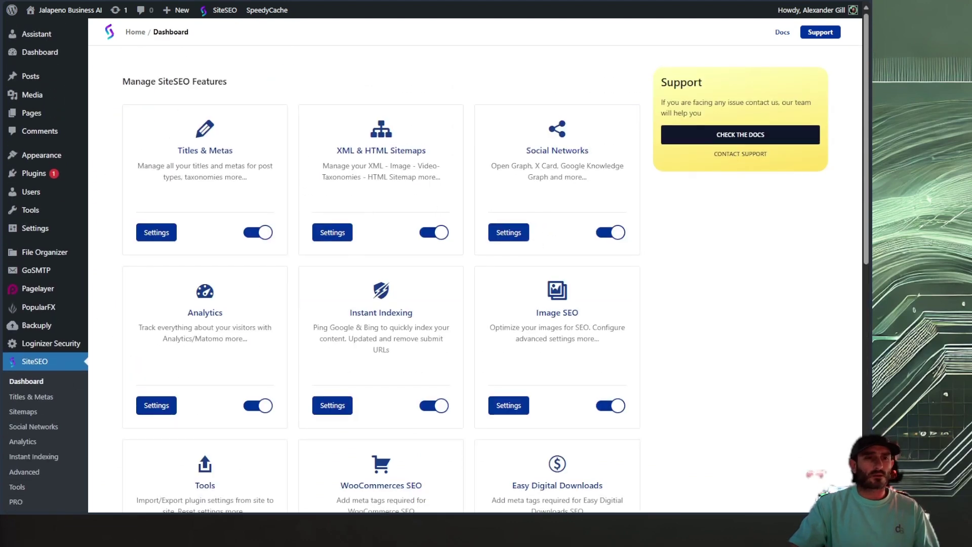
Visit the public homepage and take a brief look at its SiteSEO panel, closing it again.
mouse_move(60, 14)
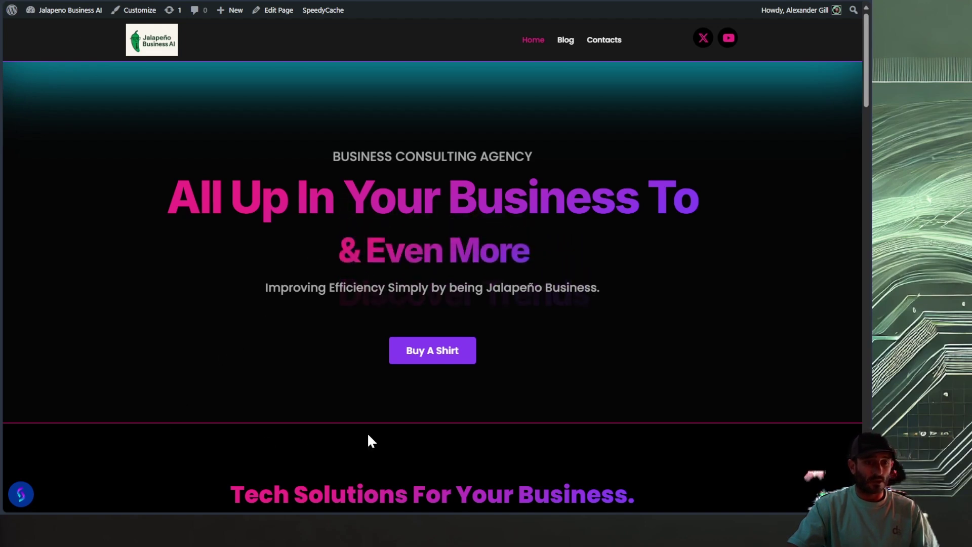
left_click(17, 493)
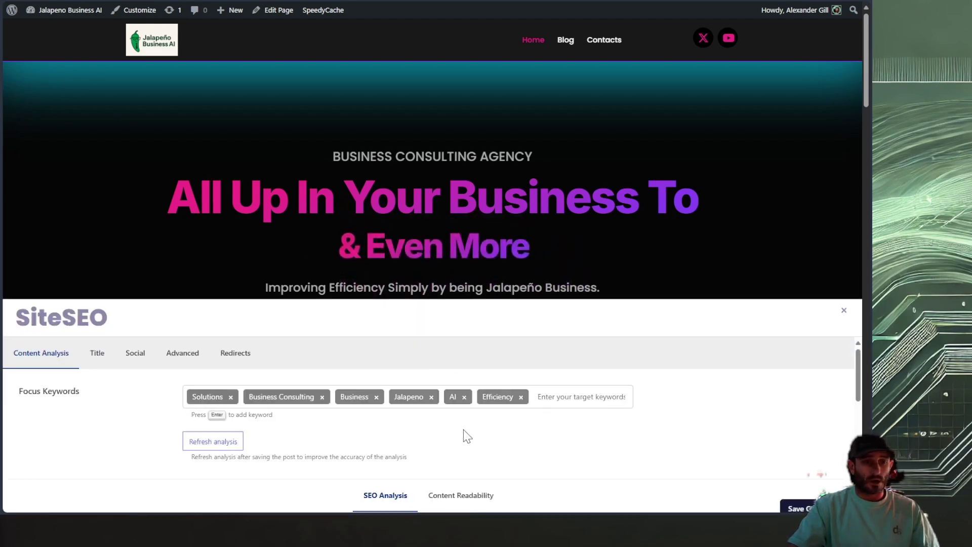
left_click(844, 311)
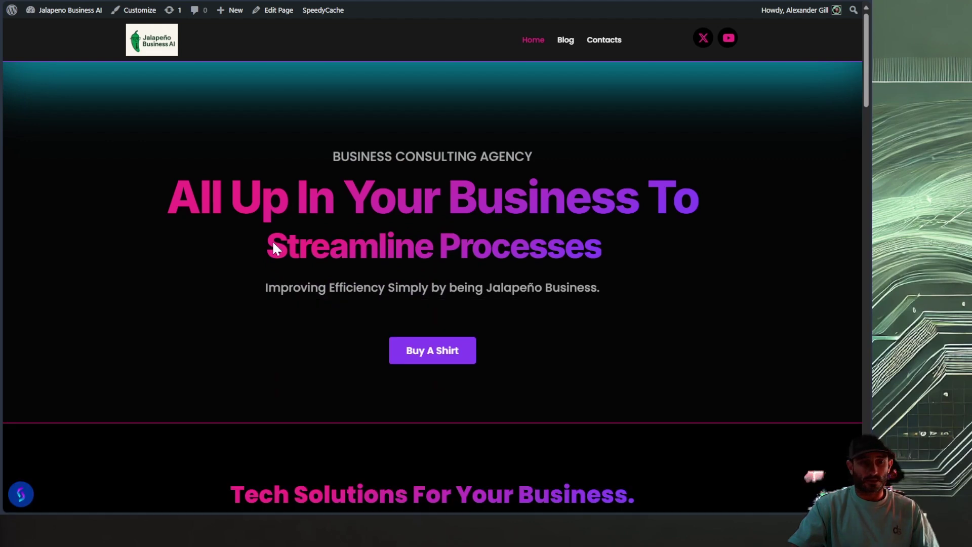
scroll(257, 324, "down", 2)
scroll(257, 324, "up", 2)
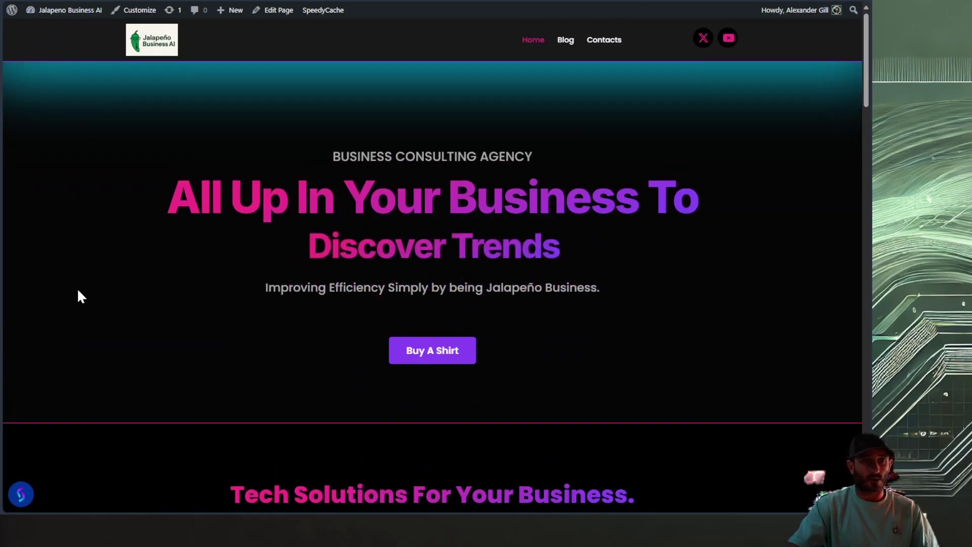
Open the homepage's SiteSEO panel and review its focus keywords and the full list of SEO analysis checks.
left_click(23, 496)
scroll(522, 450, "down", 2)
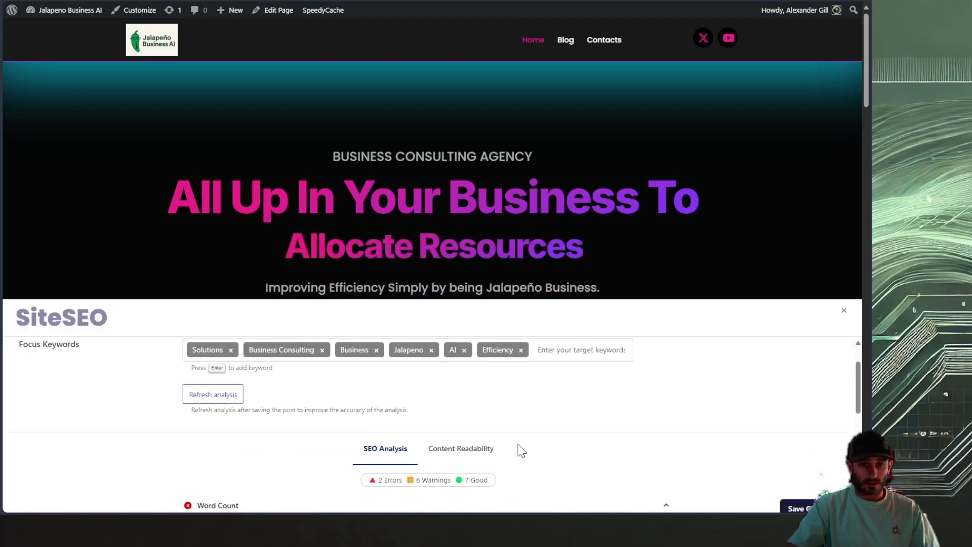
scroll(521, 450, "down", 8)
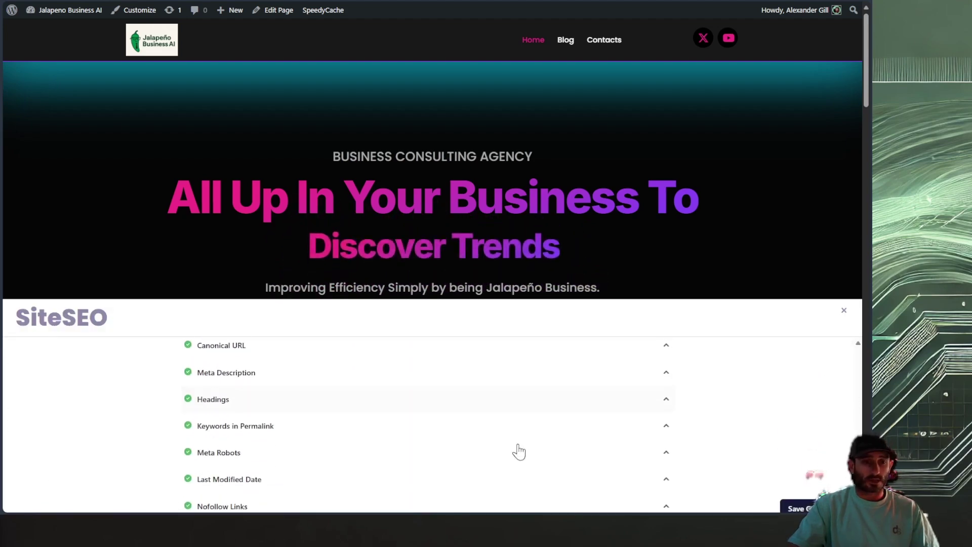
scroll(519, 450, "down", 3)
scroll(519, 451, "up", 15)
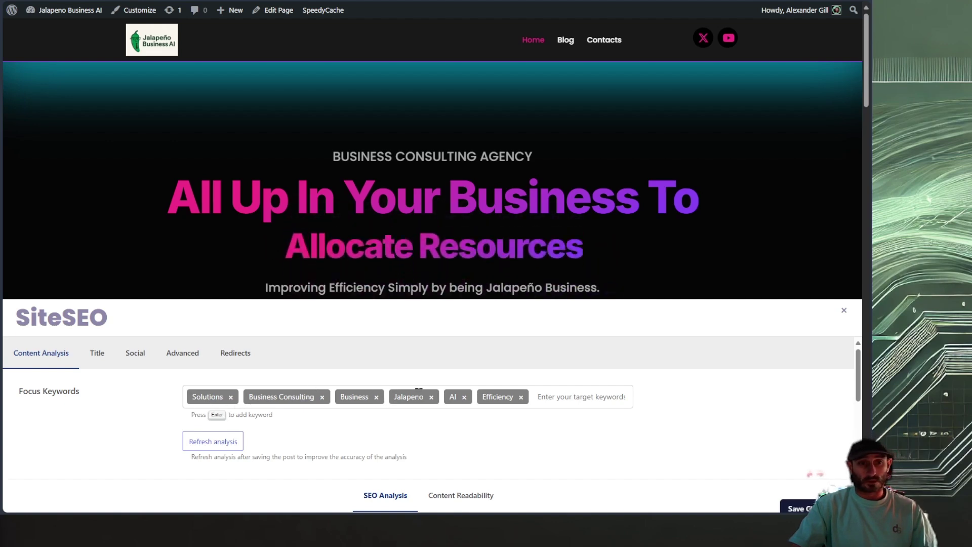
scroll(495, 405, "down", 3)
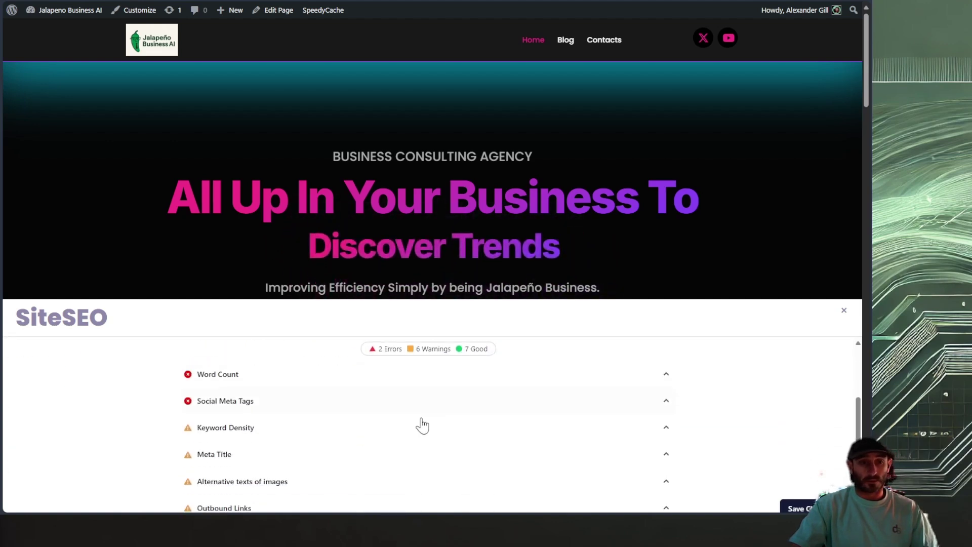
scroll(421, 425, "up", 3)
Refresh the homepage's SEO content analysis and look over the updated checks.
left_click(224, 446)
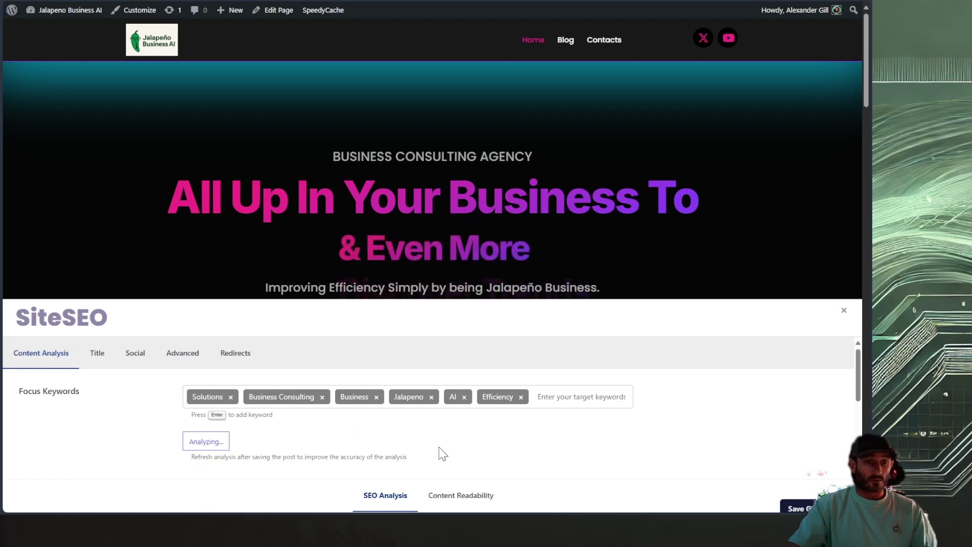
scroll(438, 452, "down", 5)
scroll(436, 454, "up", 3)
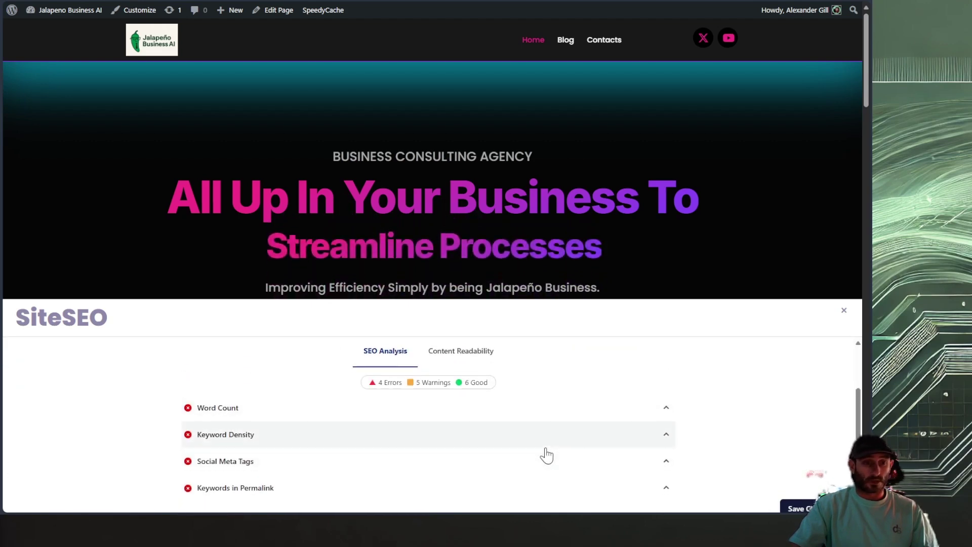
scroll(583, 440, "up", 1)
Expand the Keyword Density check and read its explanation.
left_click(653, 453)
scroll(507, 456, "down", 2)
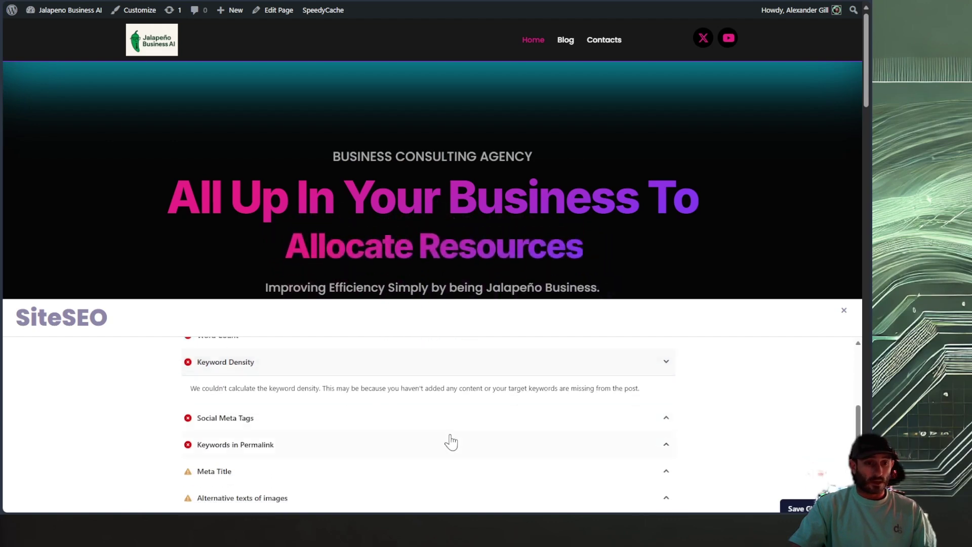
left_click_drag(375, 388, 527, 388)
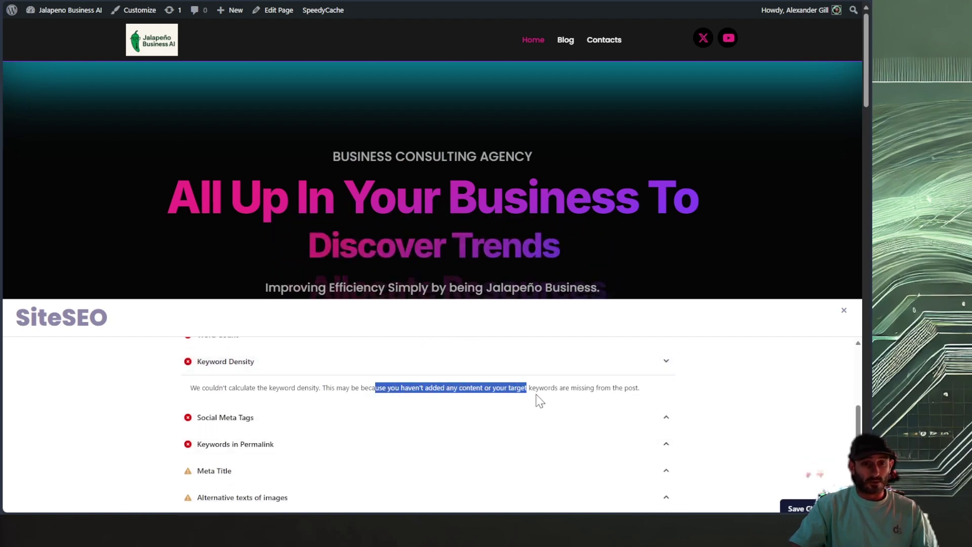
left_click(645, 401)
Refresh the homepage's content analysis again and read the details of the Keywords in Permalink check.
scroll(489, 445, "up", 5)
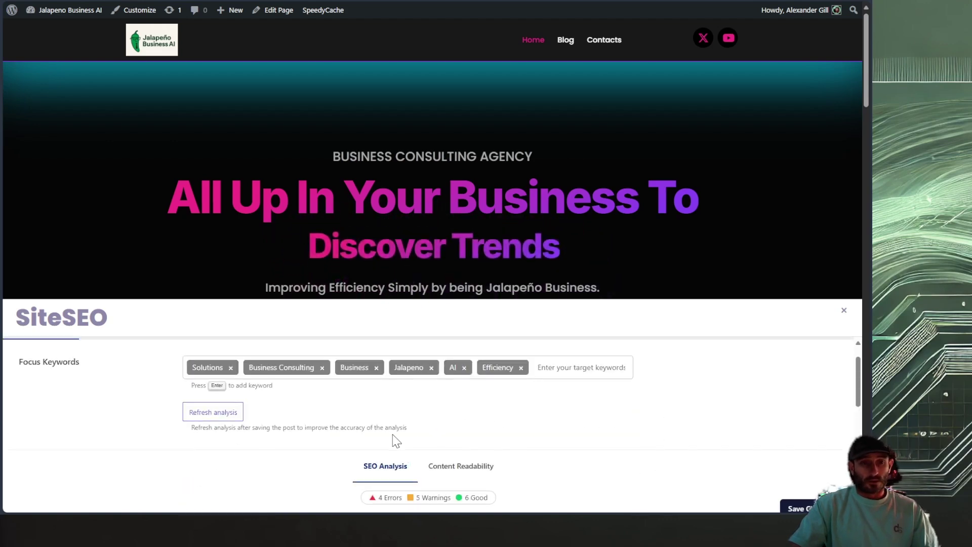
left_click(238, 415)
scroll(518, 455, "down", 3)
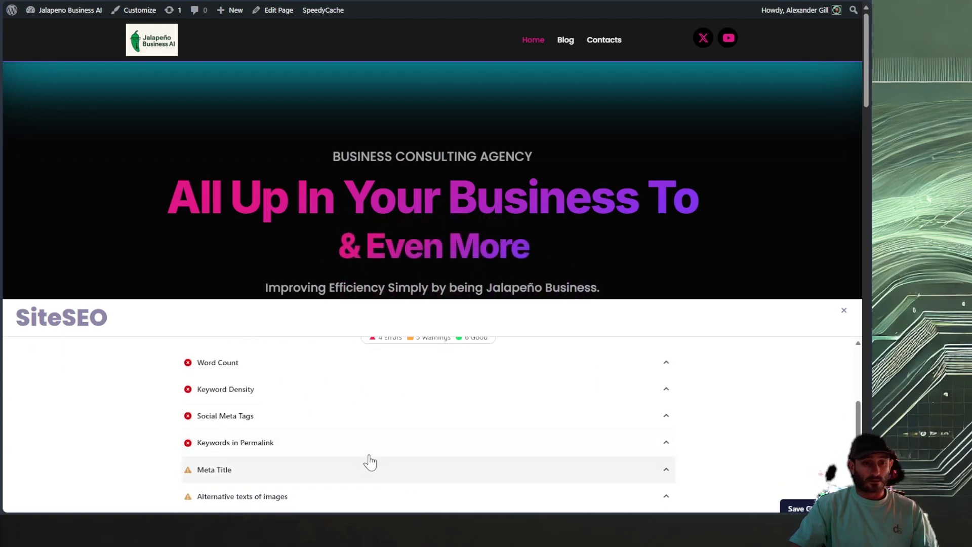
left_click(436, 448)
scroll(457, 451, "down", 1)
scroll(459, 453, "down", 3)
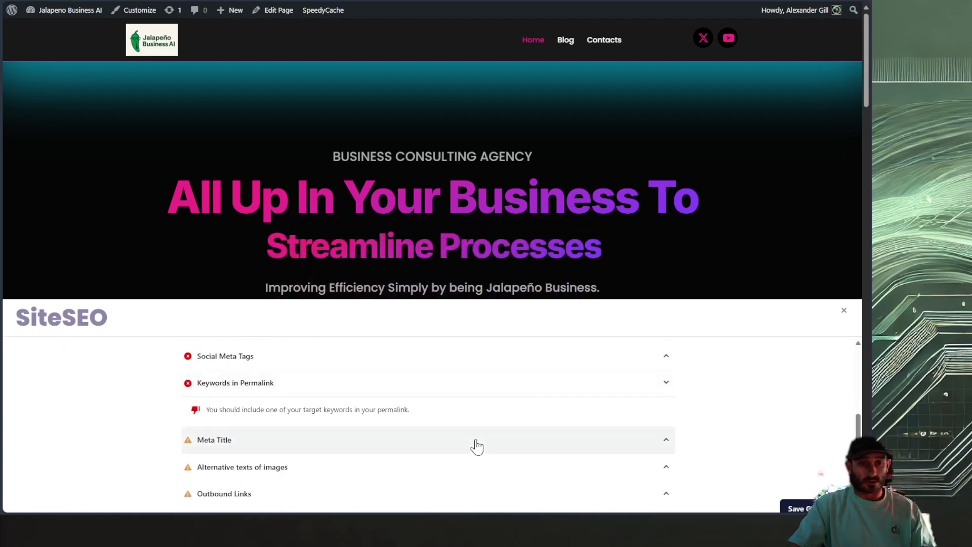
scroll(478, 446, "up", 4)
scroll(479, 443, "up", 5)
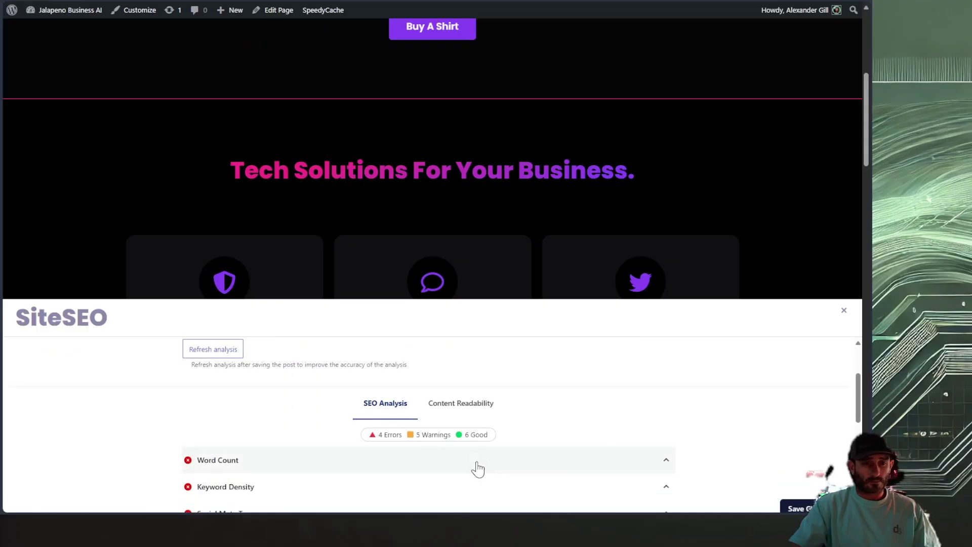
Read the details of the Word Count check in the SEO analysis, then collapse them.
scroll(486, 469, "down", 3)
scroll(492, 458, "up", 5)
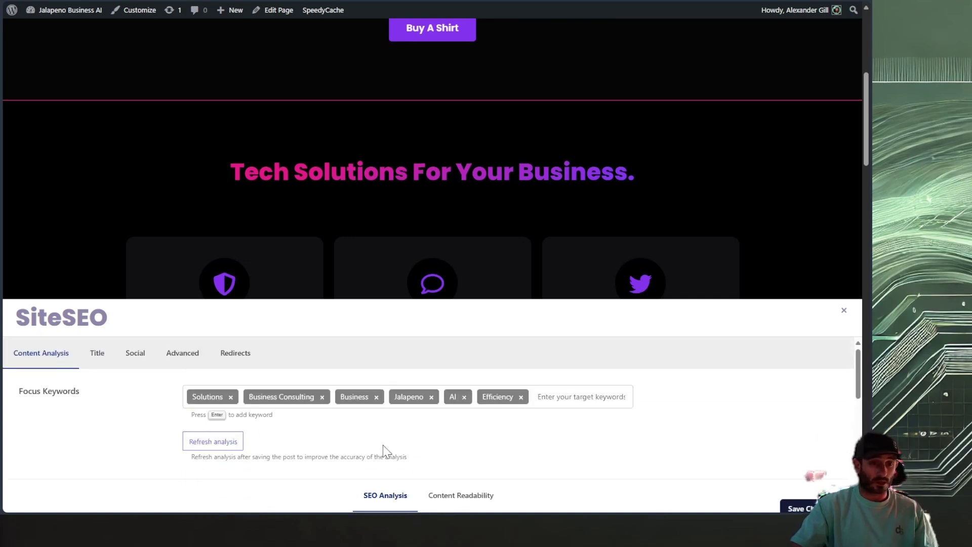
scroll(384, 449, "down", 7)
scroll(482, 454, "up", 7)
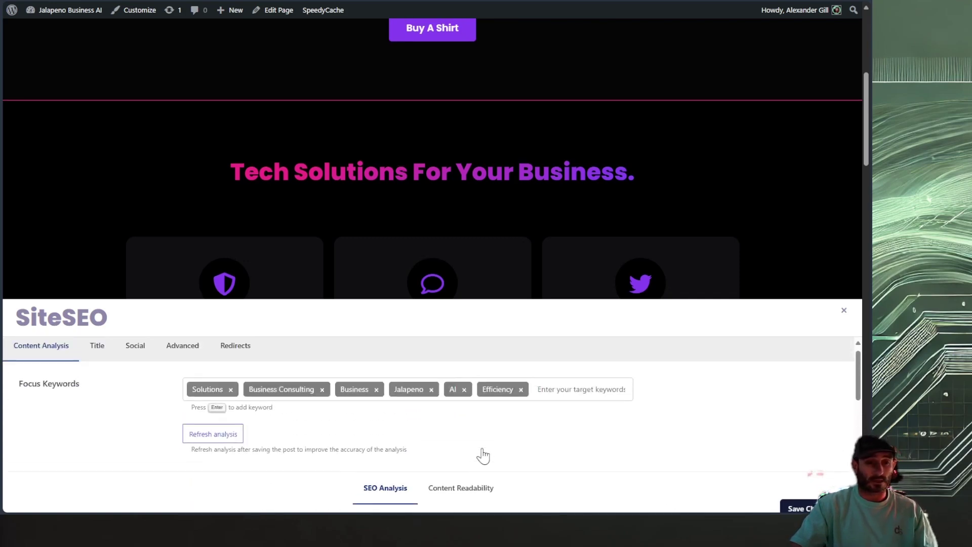
scroll(531, 459, "down", 5)
left_click(667, 396)
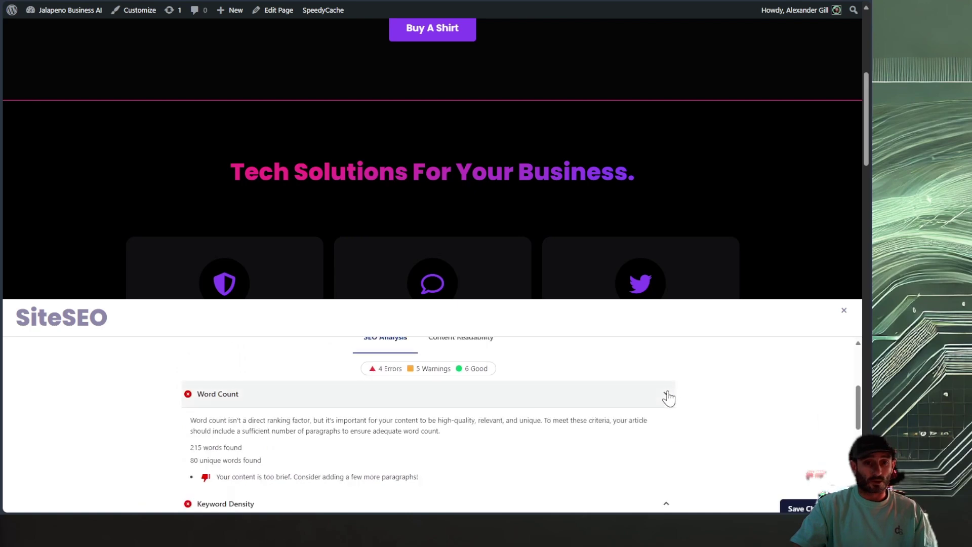
left_click(668, 396)
Collapse the Keywords in Permalink details and go back over the list of SEO analysis checks.
scroll(178, 466, "up", 8)
scroll(507, 451, "down", 5)
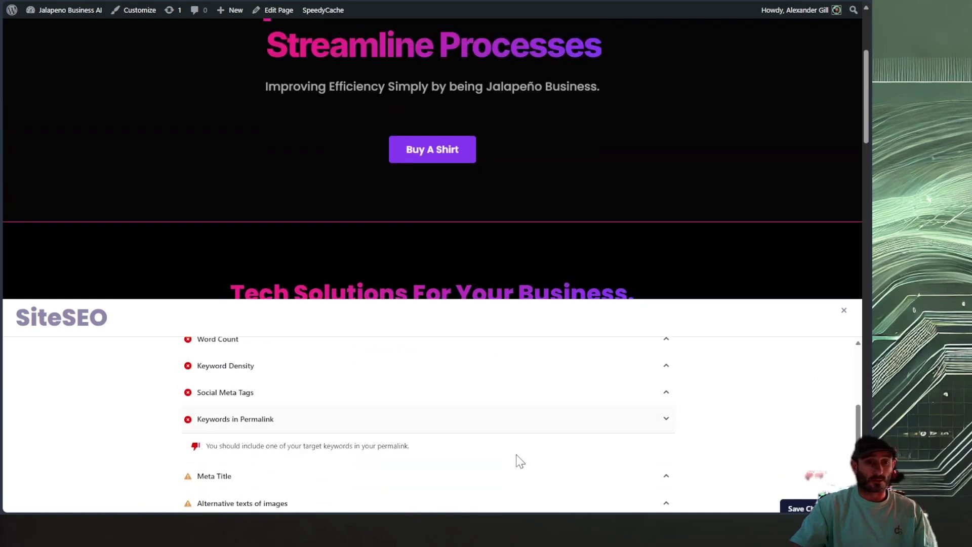
left_click(665, 418)
scroll(237, 438, "up", 2)
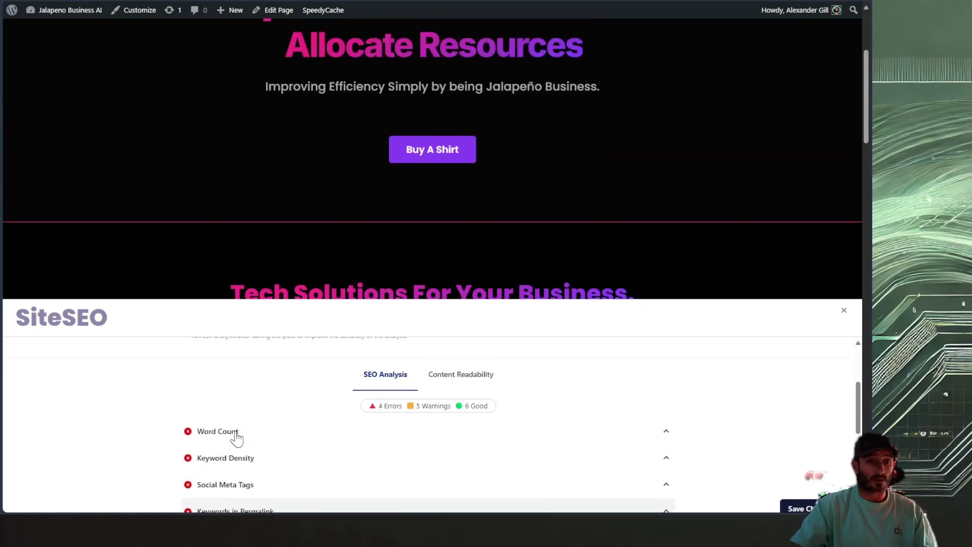
Open the homepage's Title settings and look over the search preview, title and meta description fields.
scroll(423, 459, "up", 5)
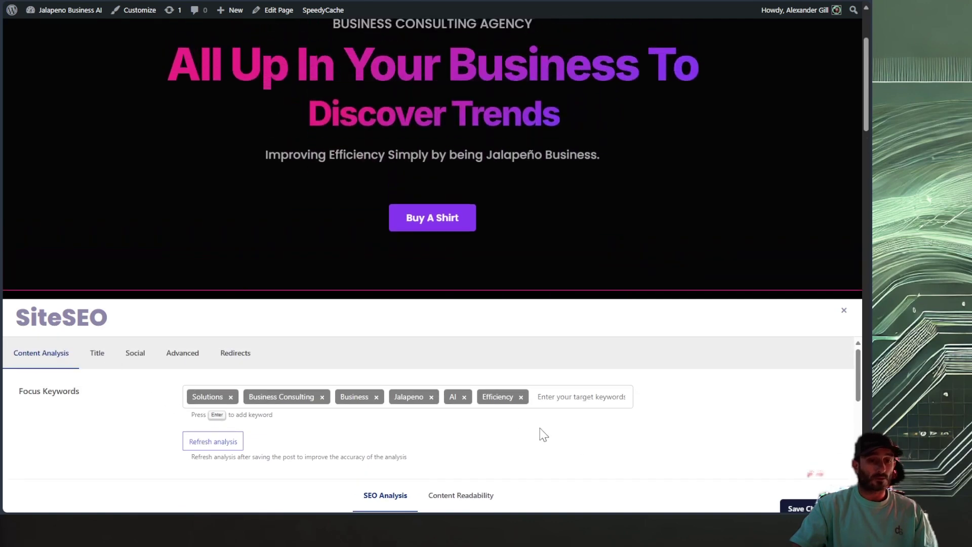
left_click(97, 354)
left_click(48, 355)
left_click(97, 354)
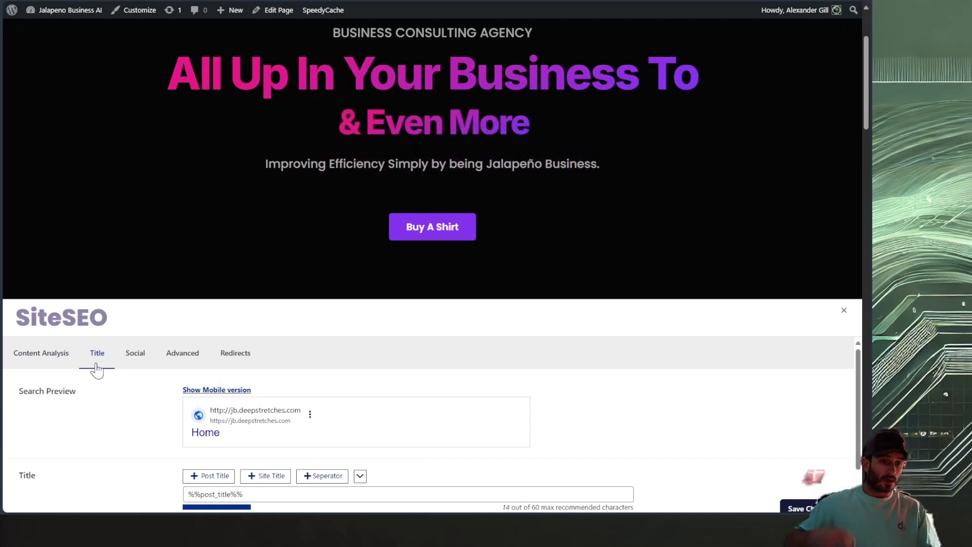
left_click(64, 362)
left_click(97, 358)
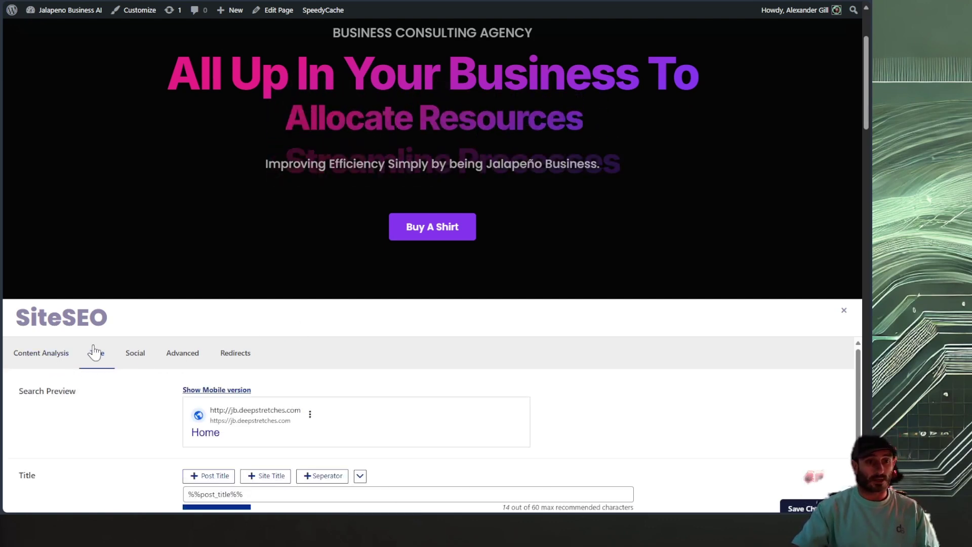
scroll(577, 437, "down", 1)
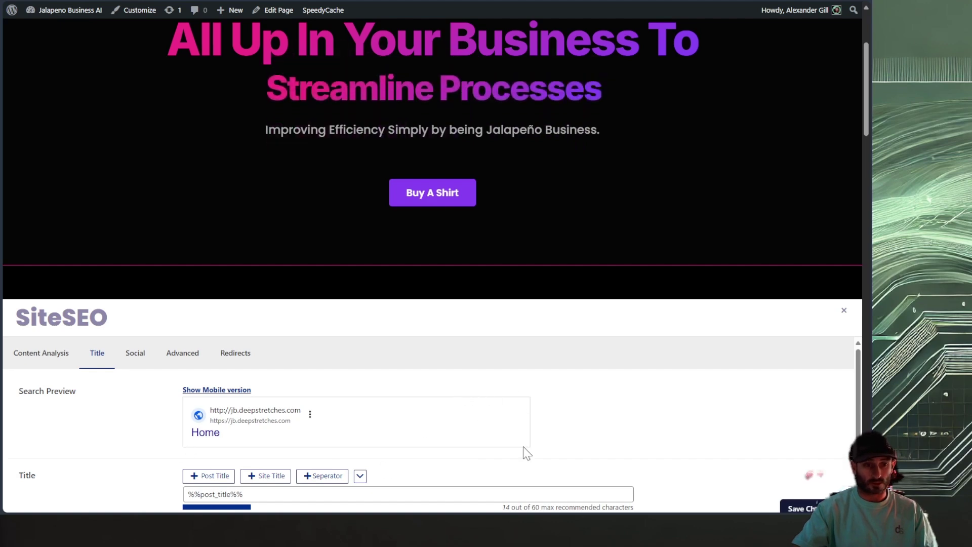
scroll(523, 452, "down", 1)
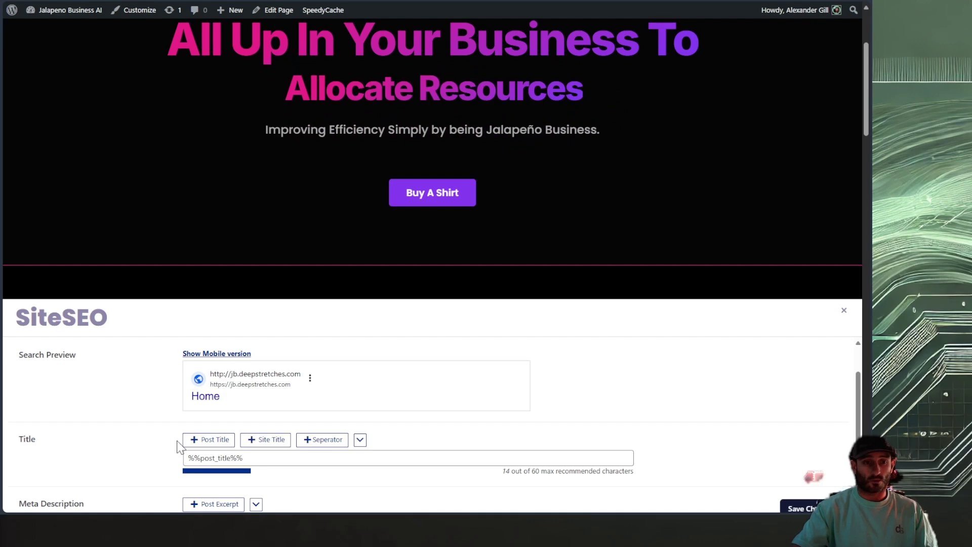
scroll(235, 435, "down", 1)
scroll(323, 470, "down", 1)
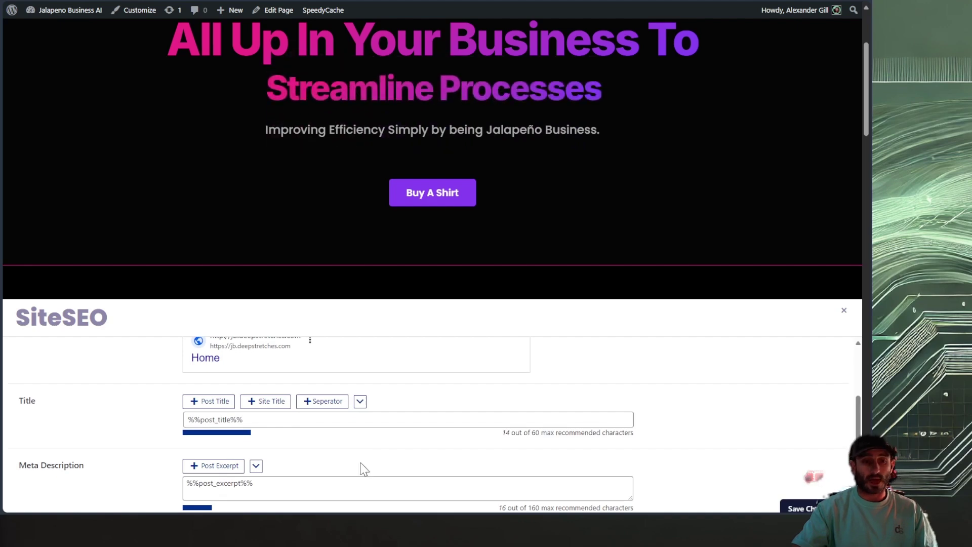
Add the Site Title tag to the meta description, followed by "is amazing!", and check the search preview.
left_click(256, 466)
scroll(343, 450, "down", 4)
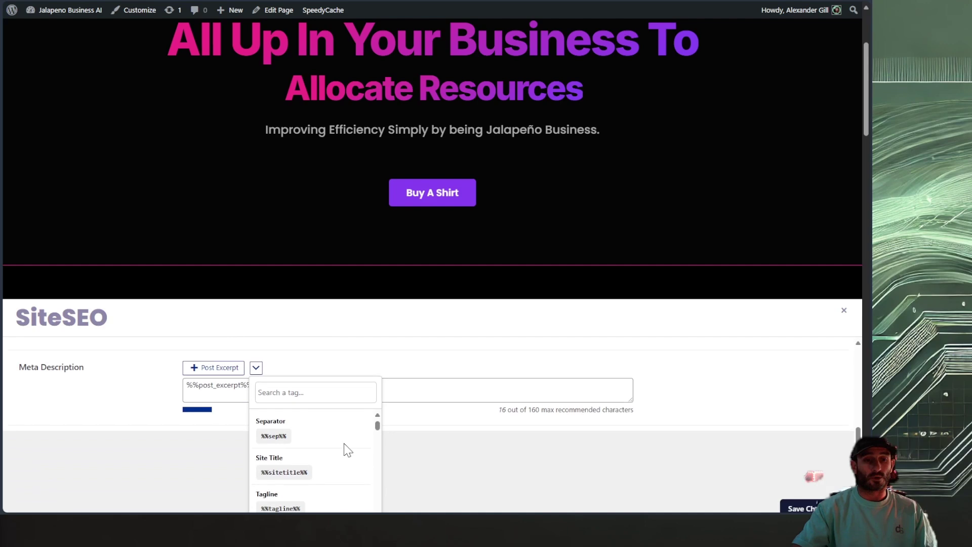
scroll(337, 455, "down", 1)
left_click(325, 427)
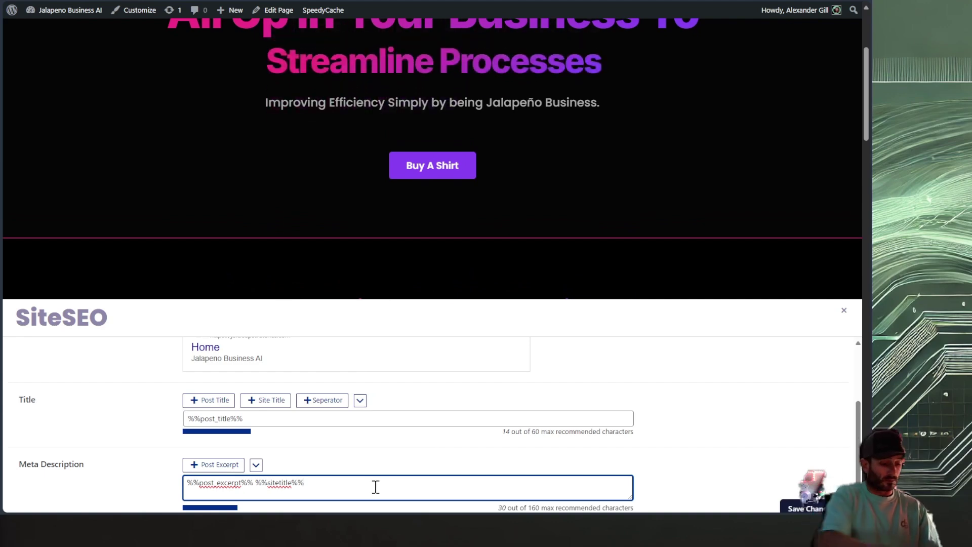
type("is ")
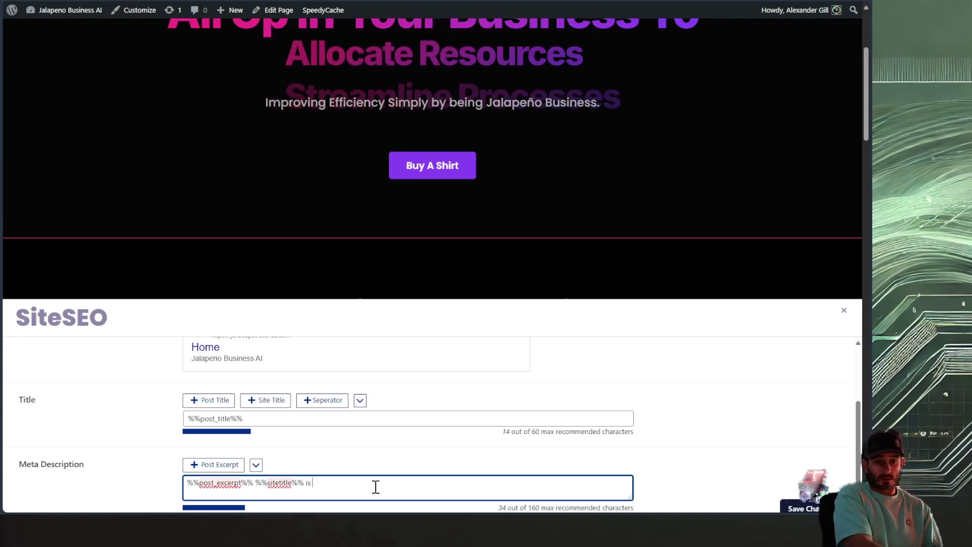
type("amaz")
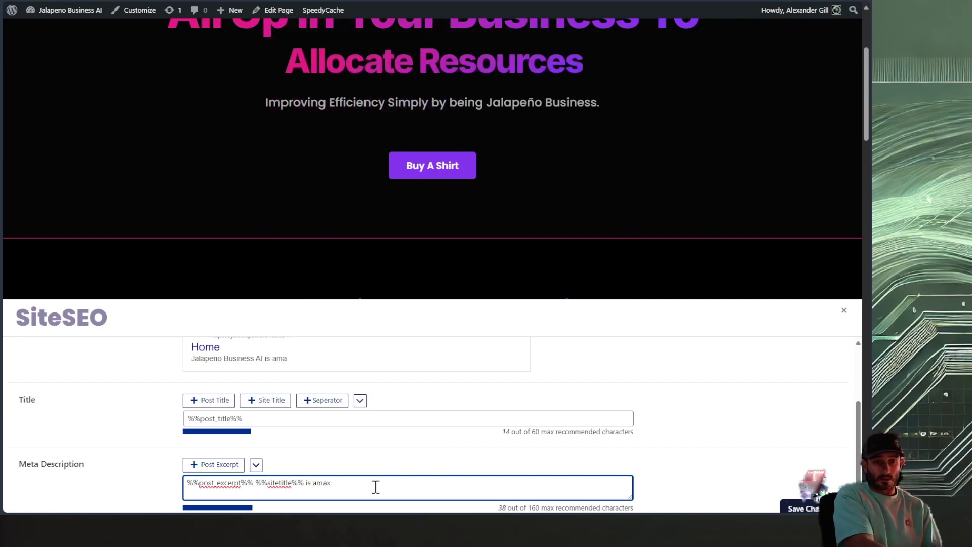
type("ing")
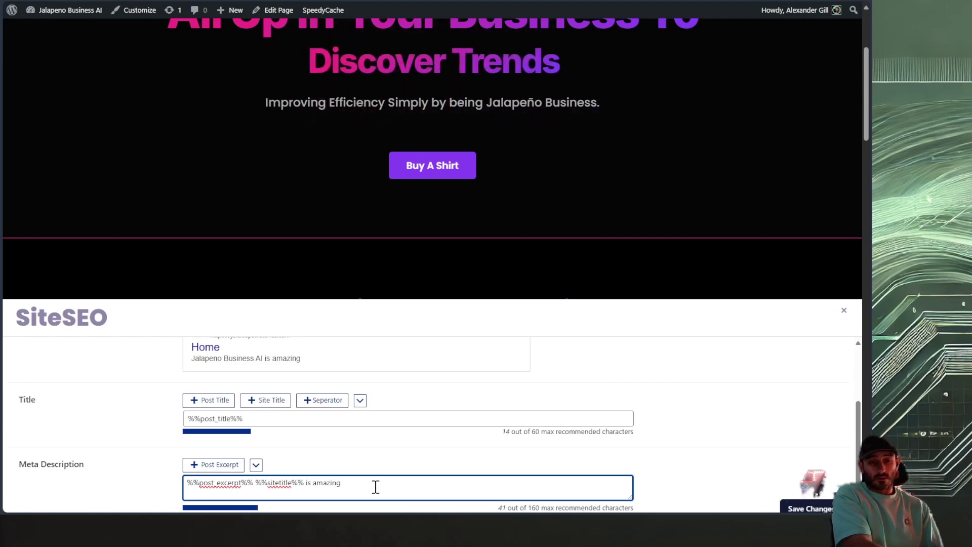
type("!")
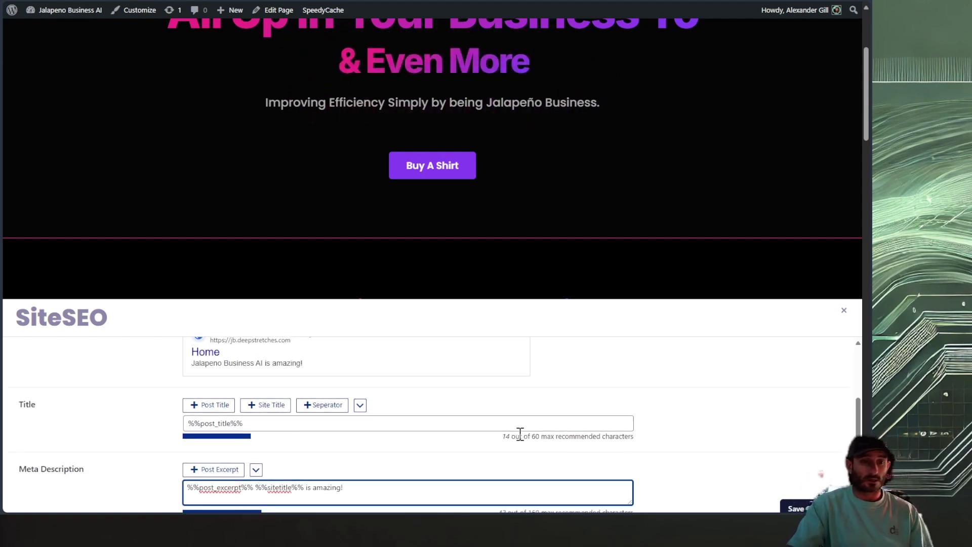
scroll(321, 426, "up", 2)
scroll(400, 466, "down", 2)
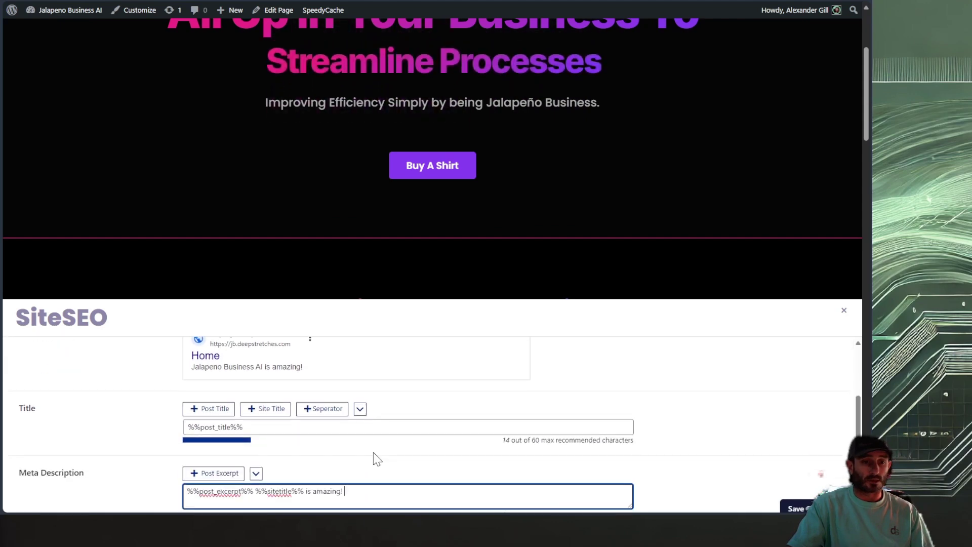
Replace the post title tag in the homepage's SEO title with "Jalapeno Business AI".
scroll(374, 453, "down", 1)
triple_click(273, 420)
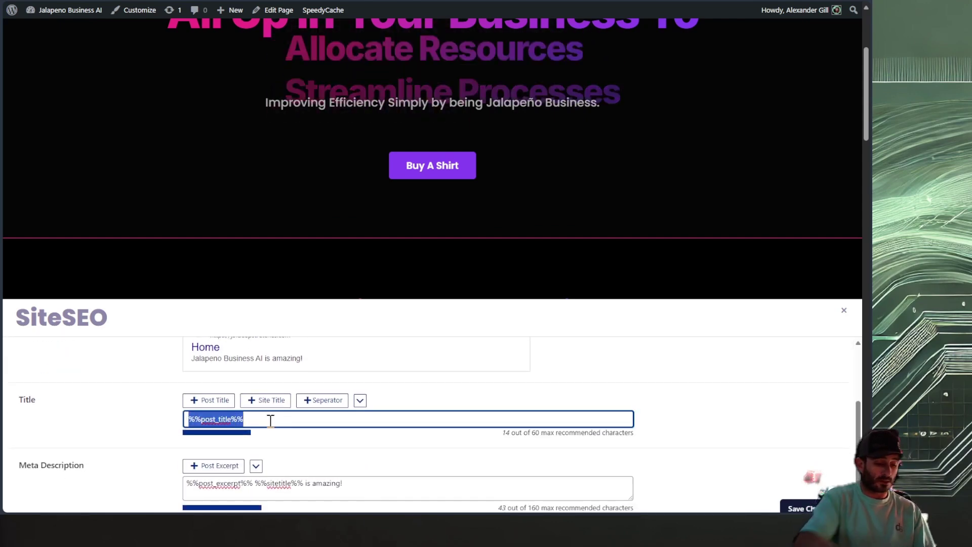
key("BackSpace")
type("J")
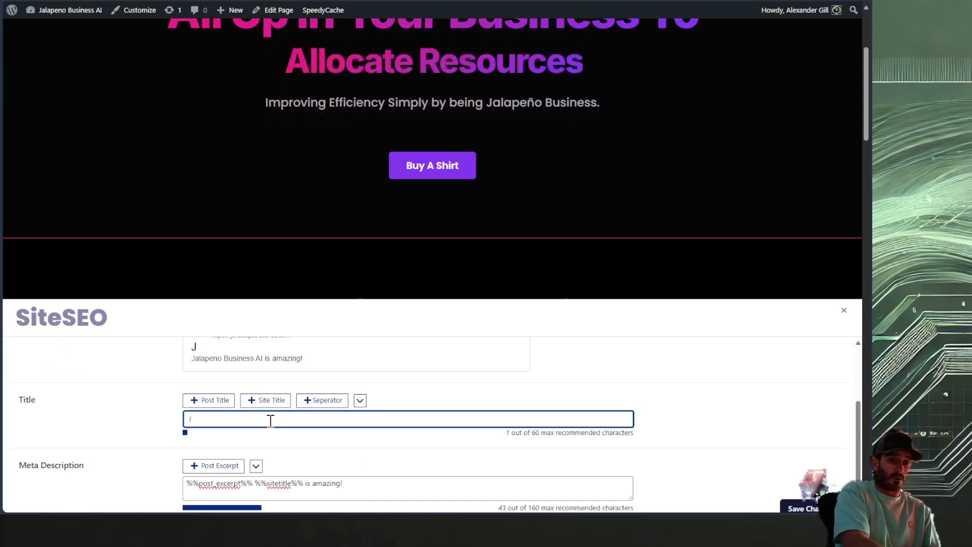
type("alape")
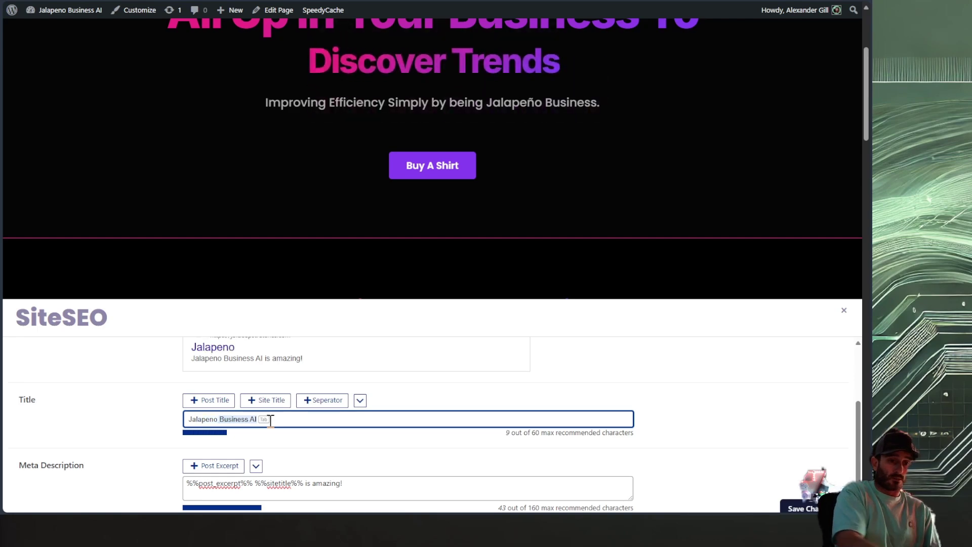
type("no")
key("Tab")
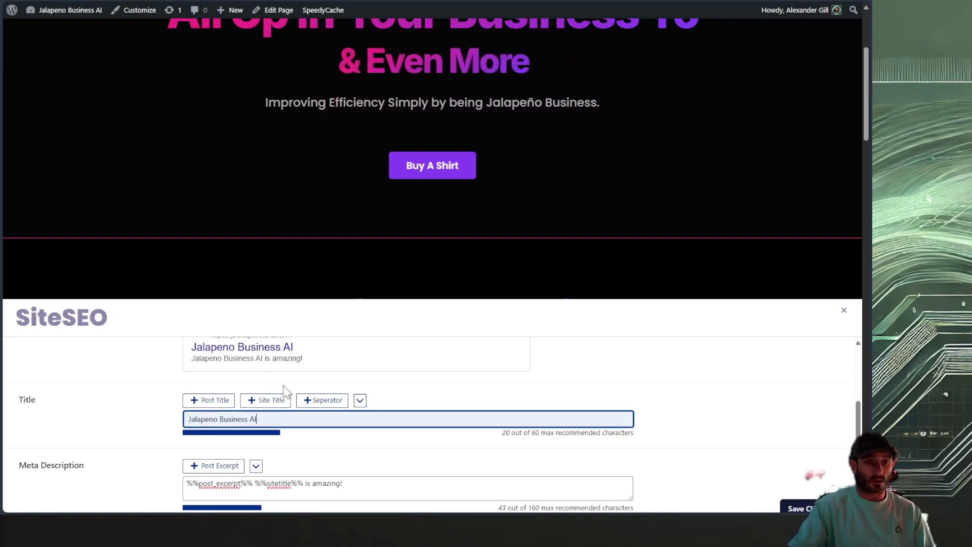
Extend the SEO title with "is aa longer title" and check it in the search preview.
type("is ")
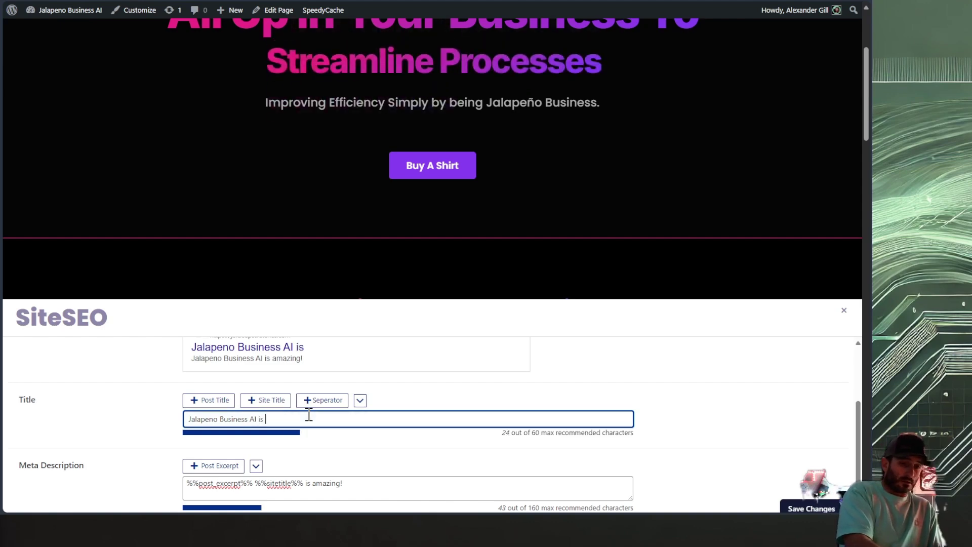
type("a")
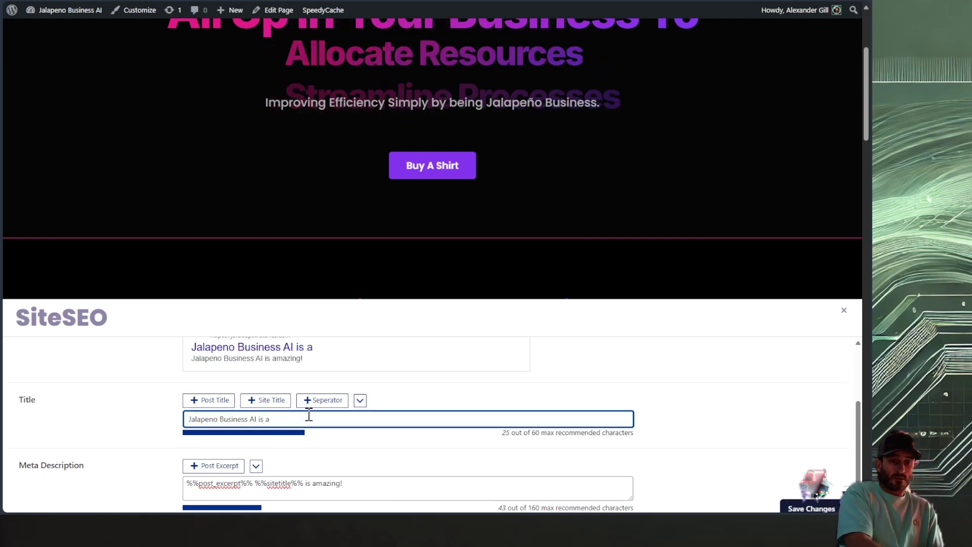
type("a longer ")
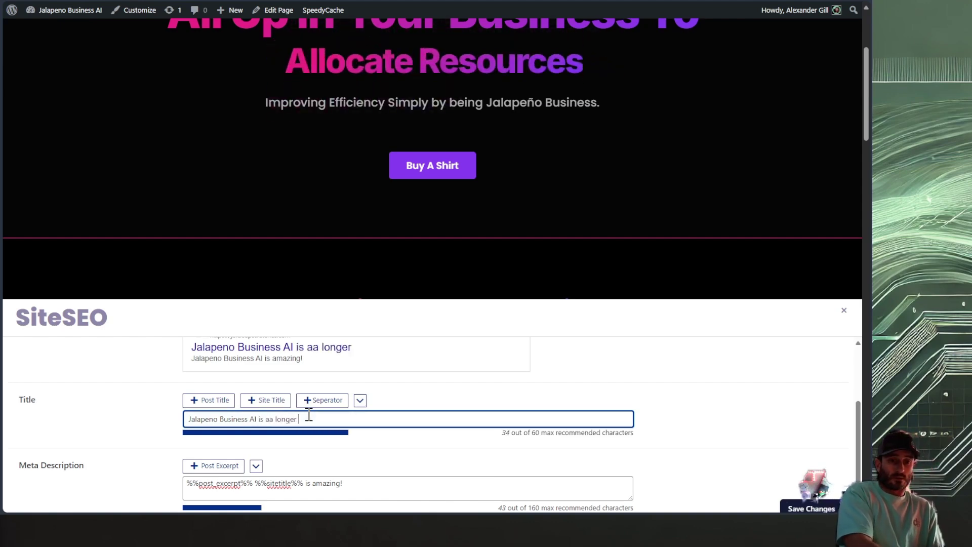
type("title")
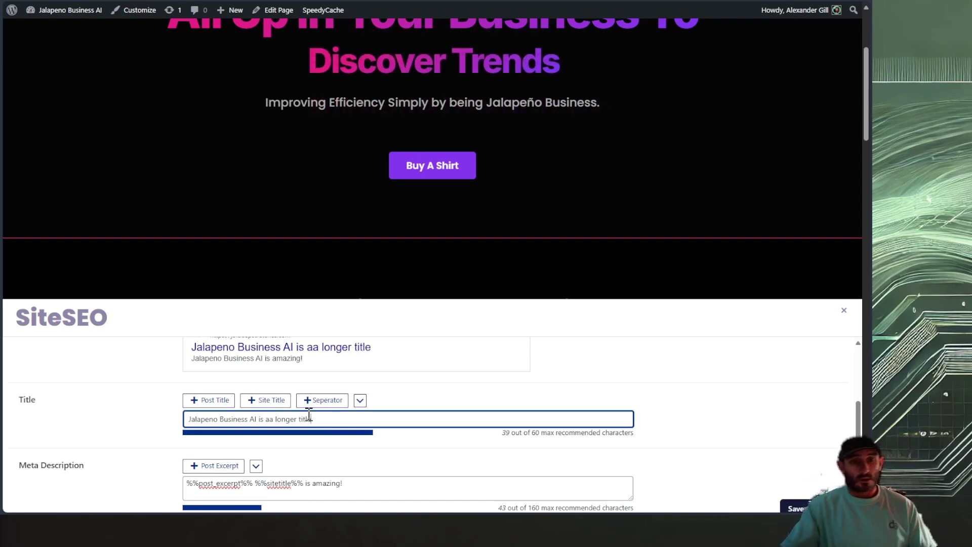
scroll(321, 447, "up", 3)
scroll(374, 423, "down", 2)
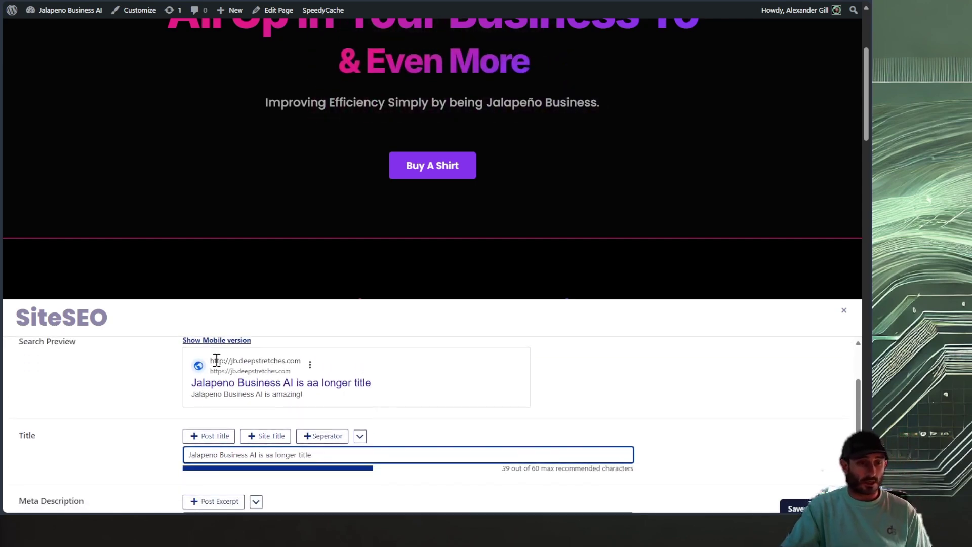
Switch the search preview to the mobile version and extend the SEO title with "that can be cutoff at asome pooint".
scroll(304, 389, "up", 2)
left_click(210, 381)
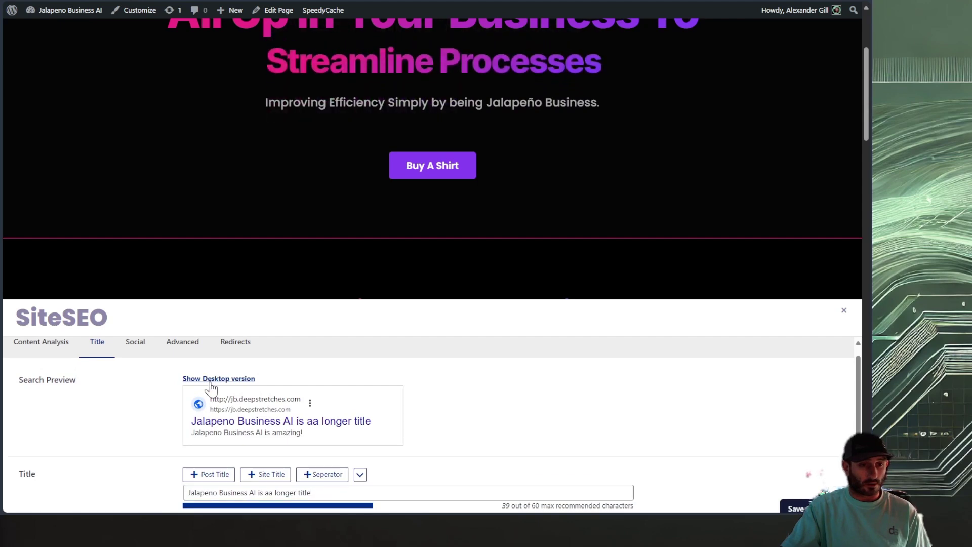
scroll(356, 425, "down", 2)
left_click(382, 420)
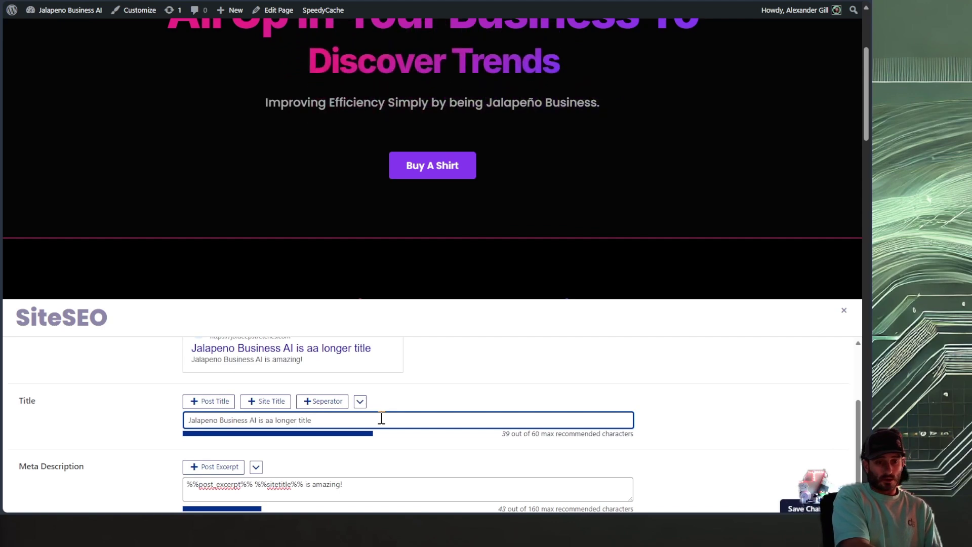
type("that c")
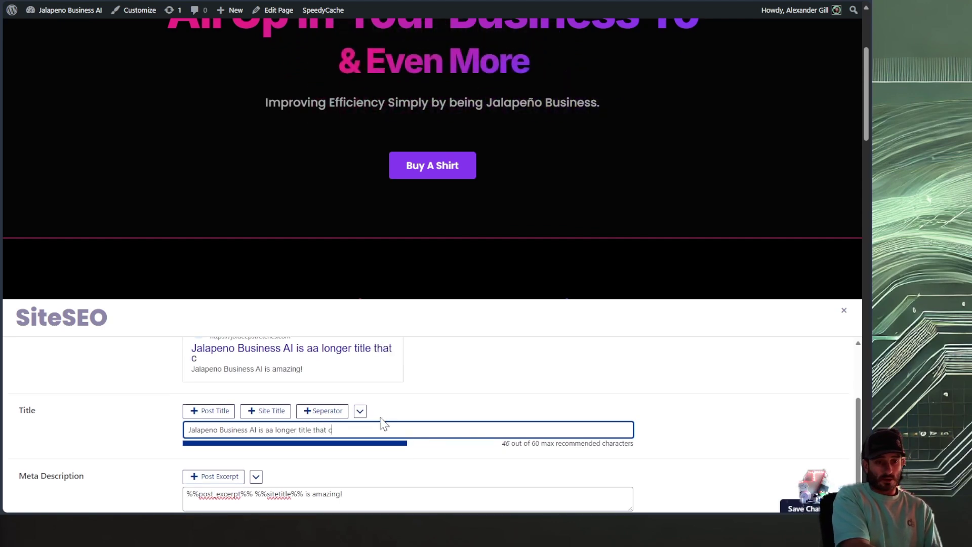
type("an be cuto")
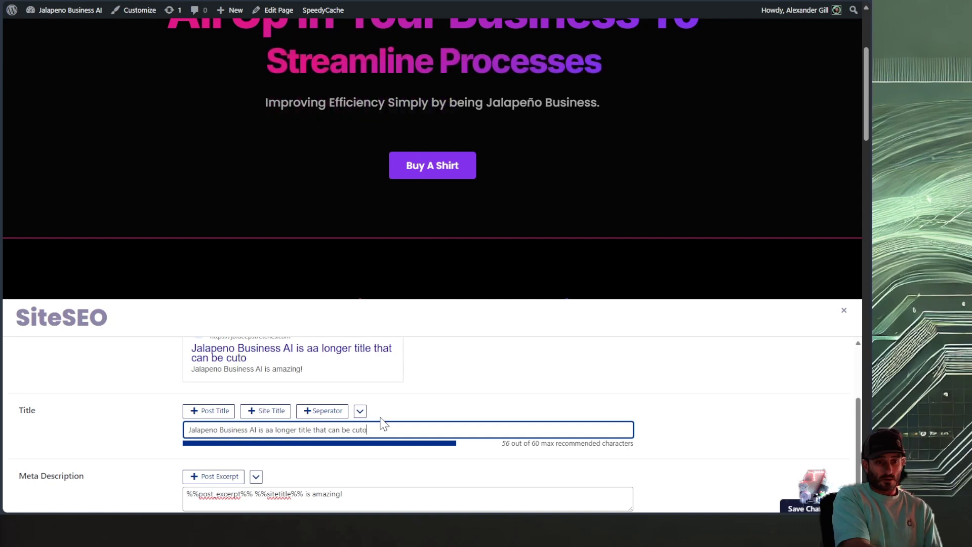
type("ff at some pooint")
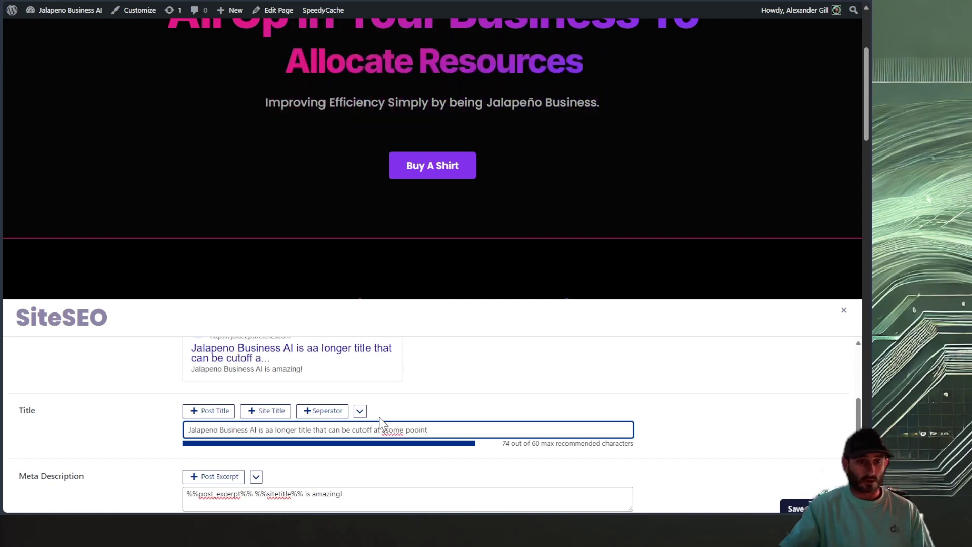
Extend the meta description with "you can continue typing until this one cuts off as well".
scroll(358, 460, "down", 1)
left_click(373, 490)
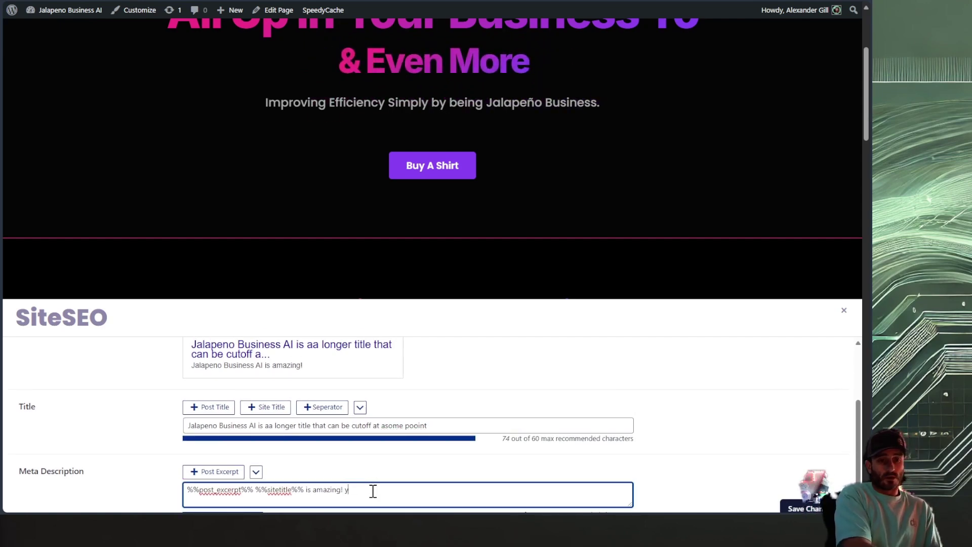
type("you can conti")
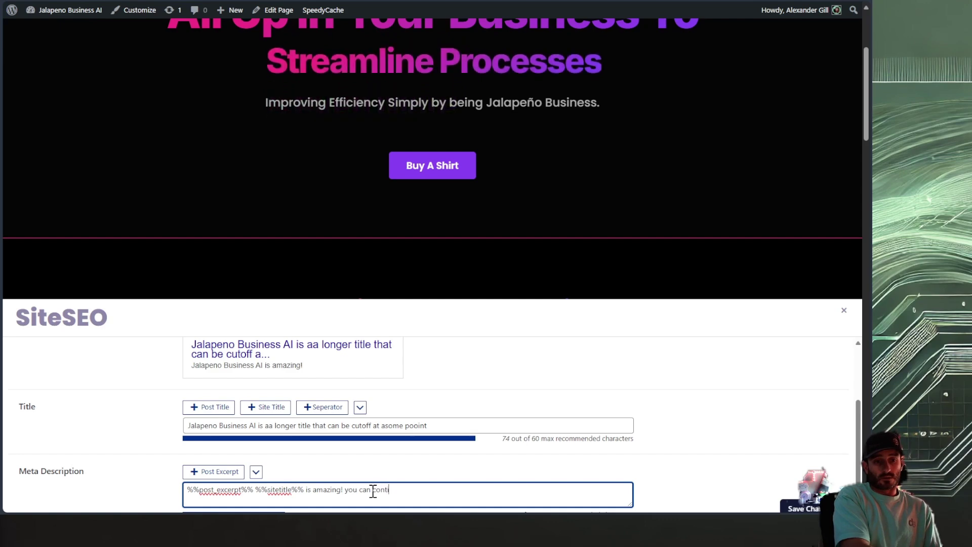
type("nue typing ")
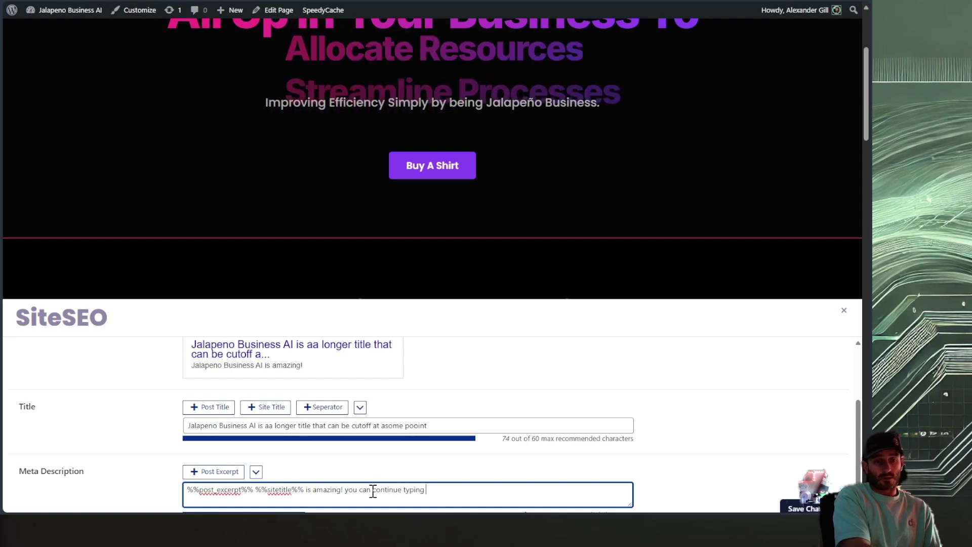
type("until yous o")
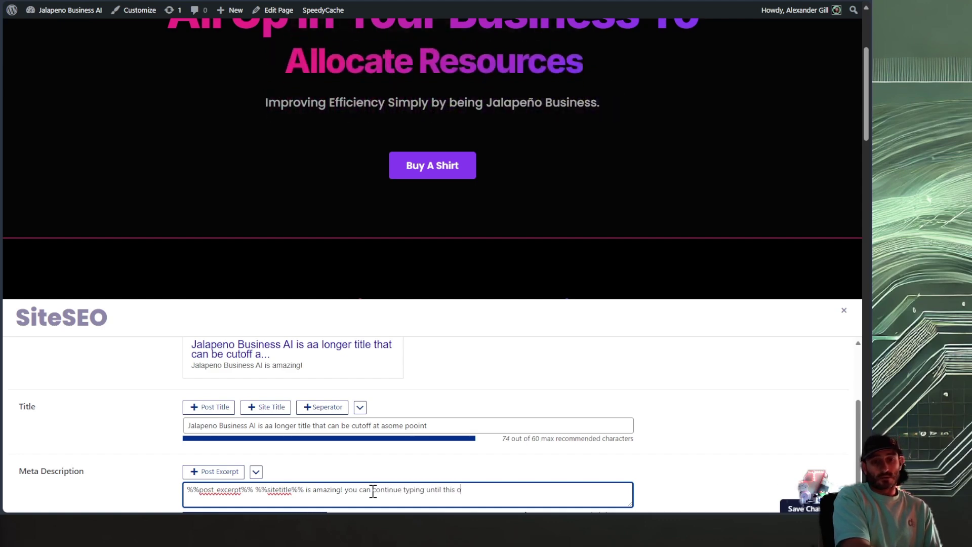
type("ne cutwso")
key("BackSpace")
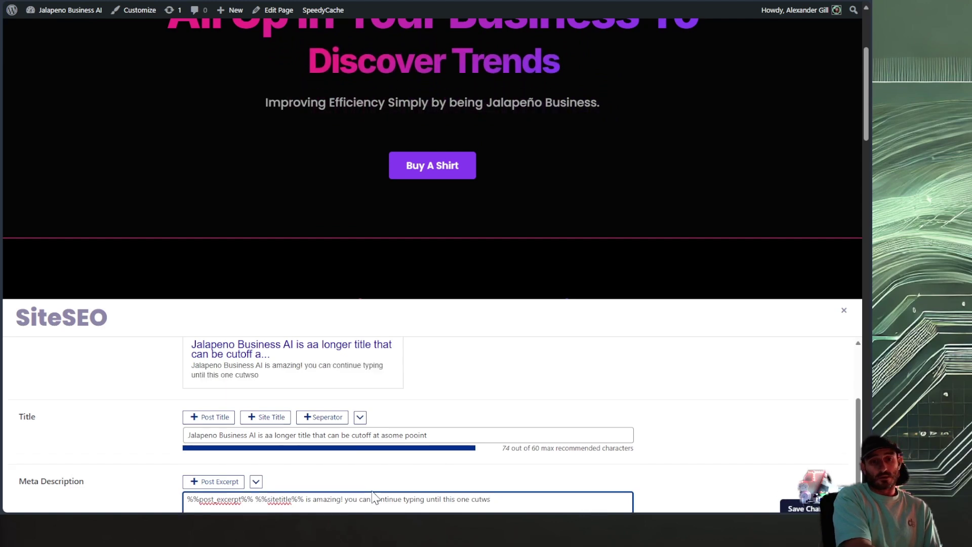
type("off as well")
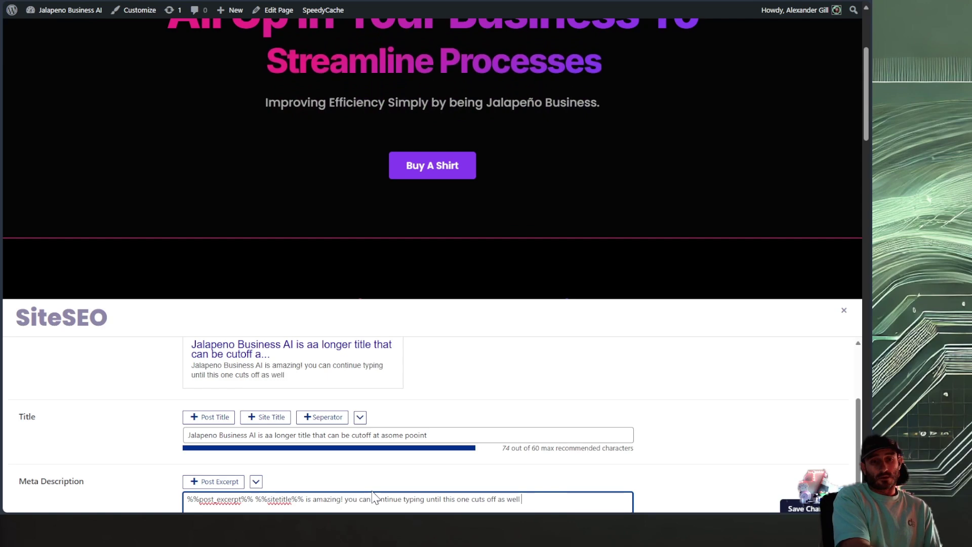
Continue the meta description with "I am pretty sure that the max recommended characters is also annotated at the bottom of ther".
type("etty sure that teh")
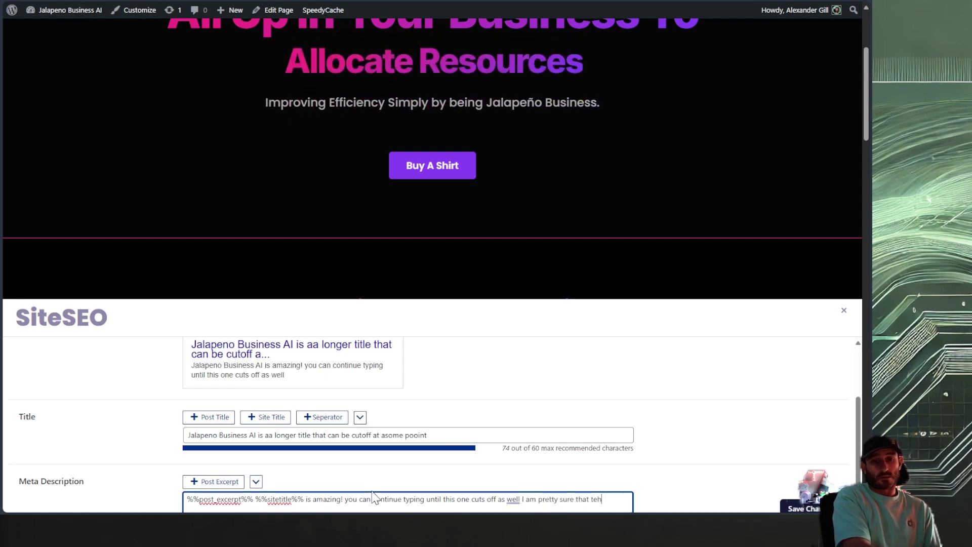
key("BackSpace")
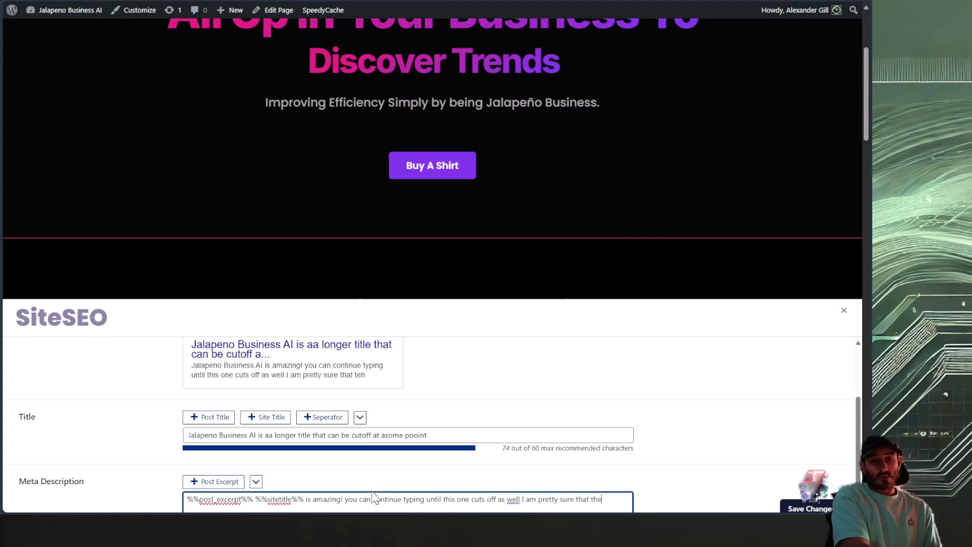
type("max re")
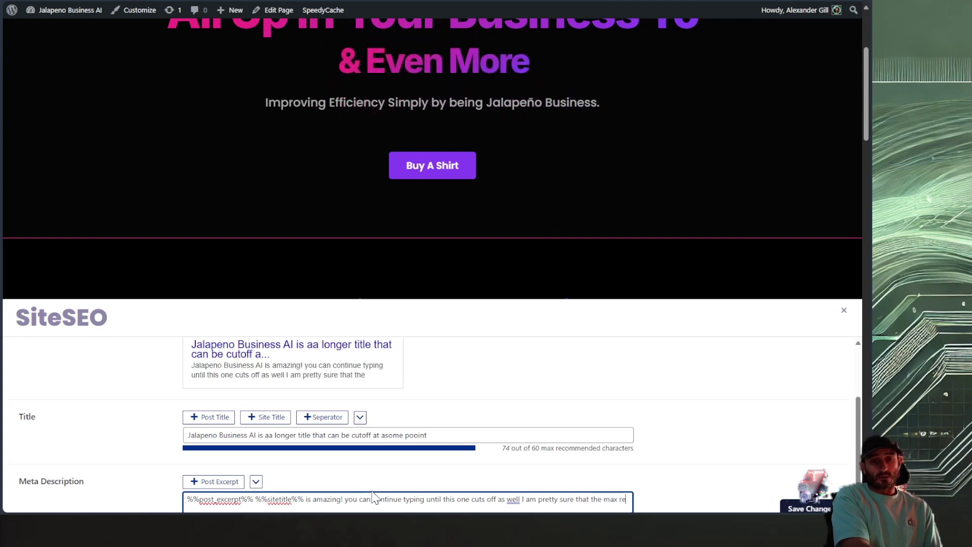
type("commended characters are")
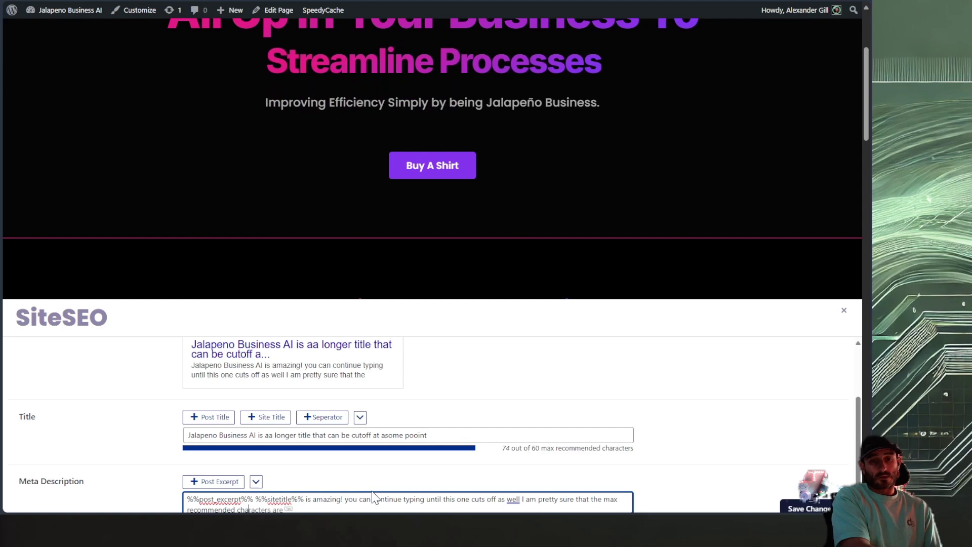
key("BackSpace")
key("BackSpace")
key("BackSpace")
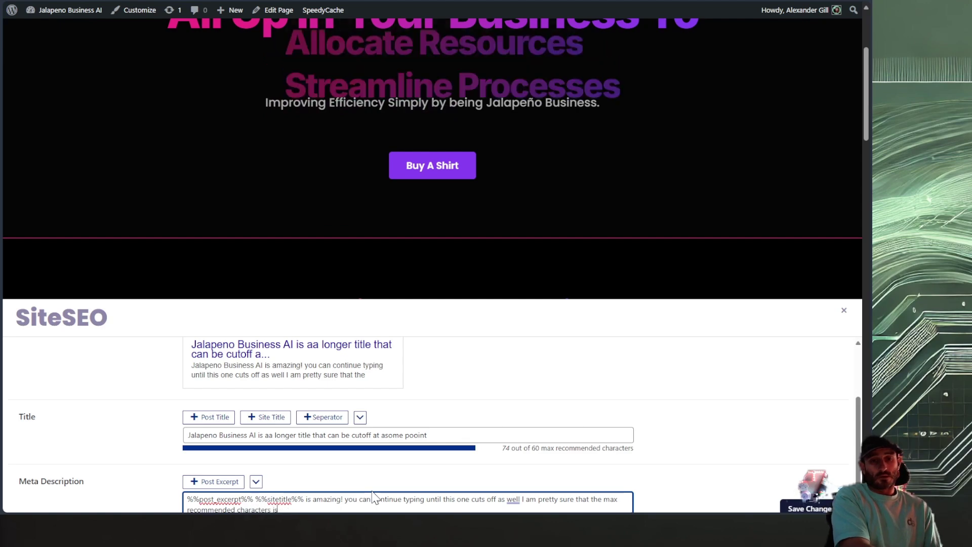
type("is al")
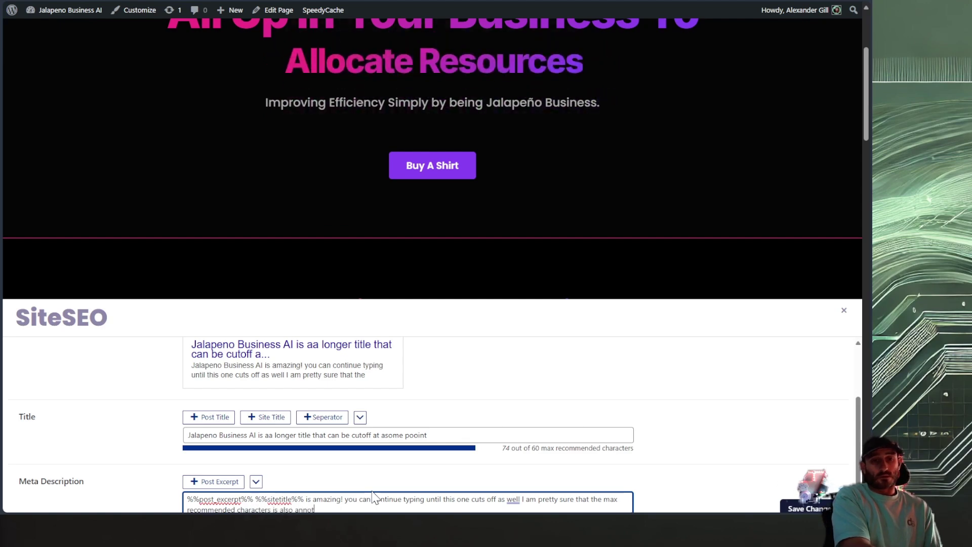
type("so annot")
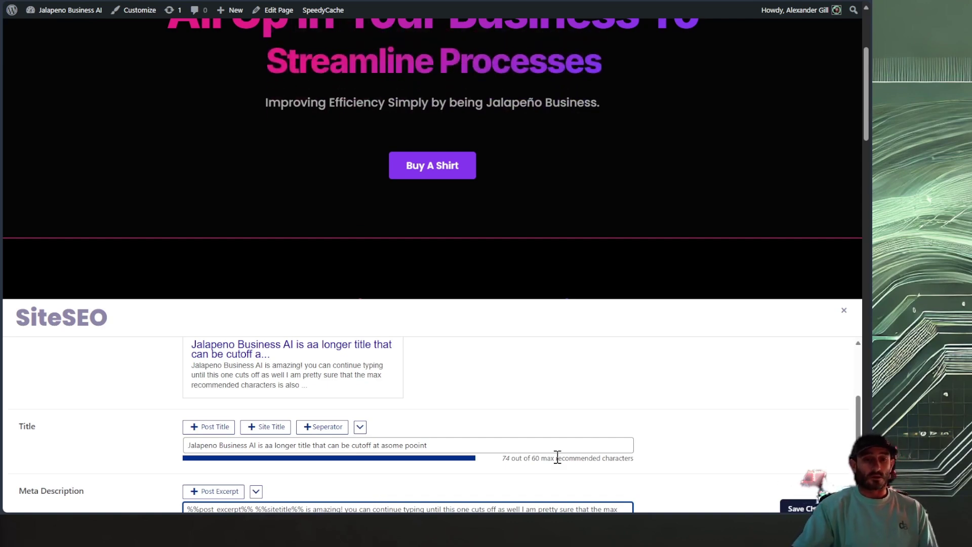
Check the recommended character limits shown for the SEO title and the meta description.
scroll(673, 419, "down", 4)
scroll(588, 488, "down", 2)
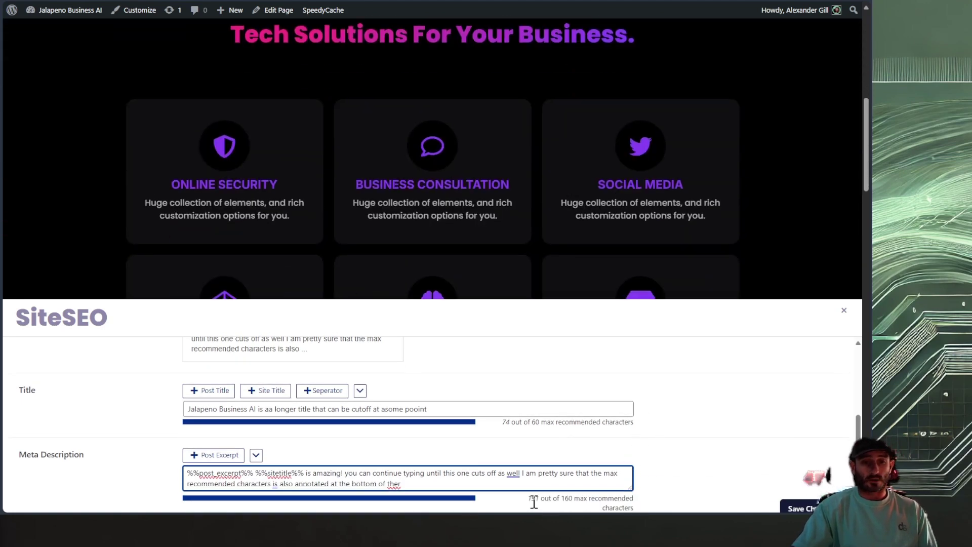
left_click_drag(575, 500, 562, 501)
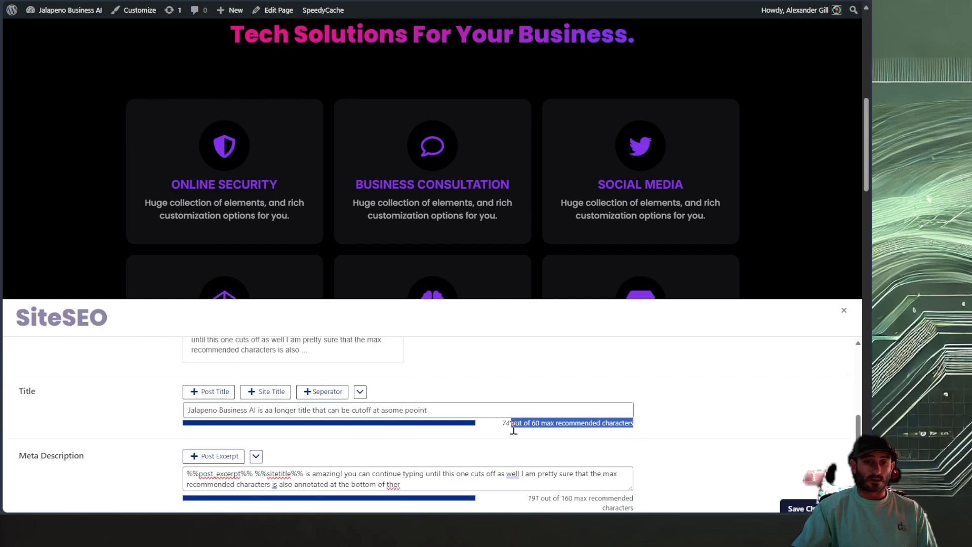
scroll(451, 449, "down", 3)
scroll(277, 271, "up", 8)
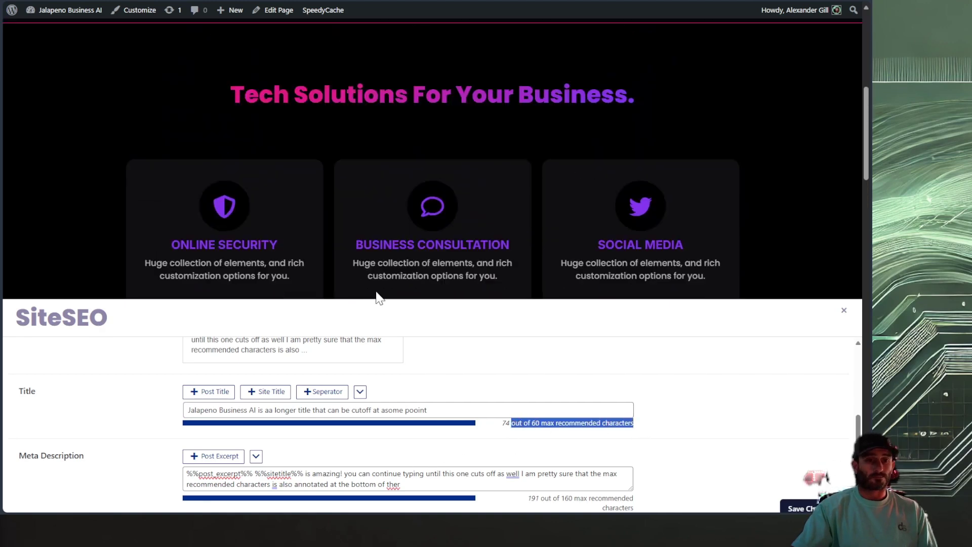
Switch the search preview to the desktop version and compare it with the entered title and meta description.
scroll(497, 442, "up", 5)
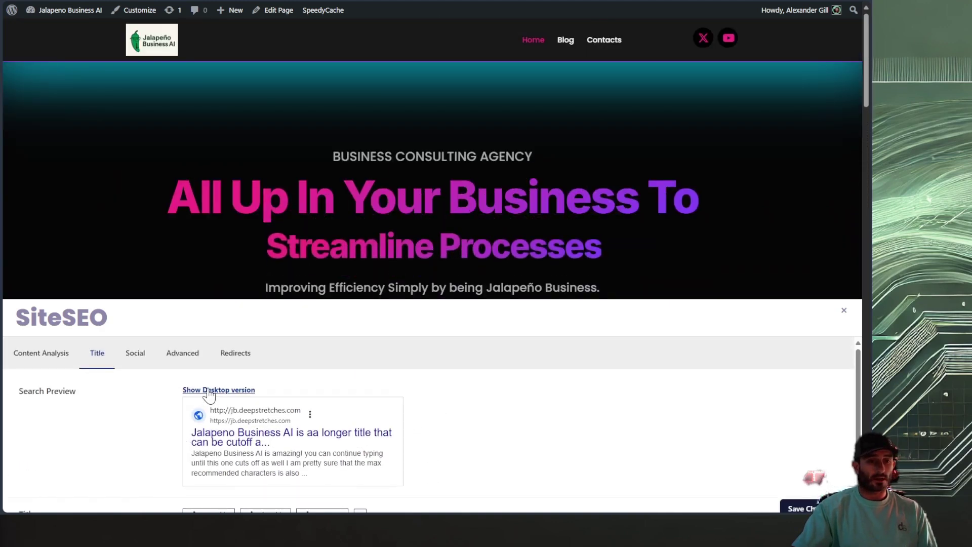
scroll(370, 411, "down", 3)
scroll(379, 423, "up", 2)
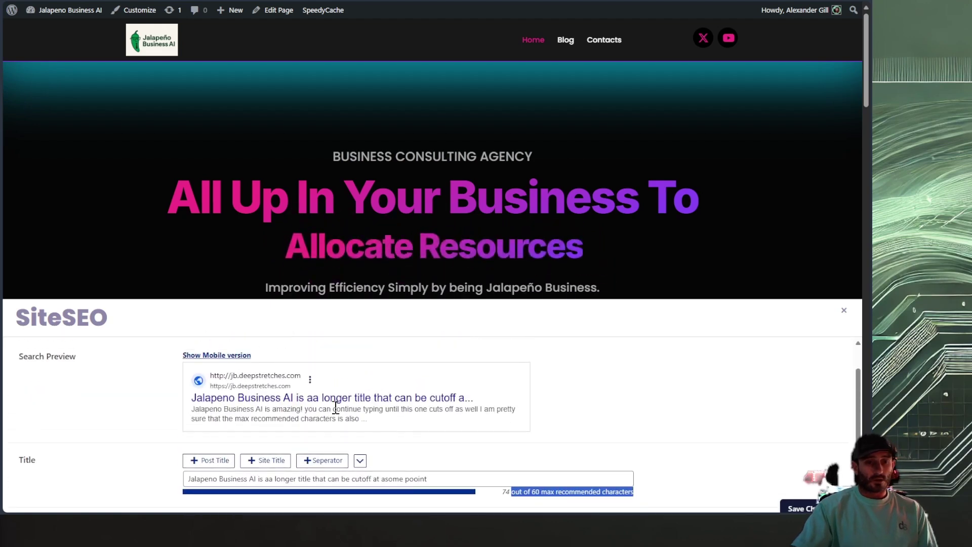
scroll(336, 408, "down", 1)
scroll(427, 462, "down", 1)
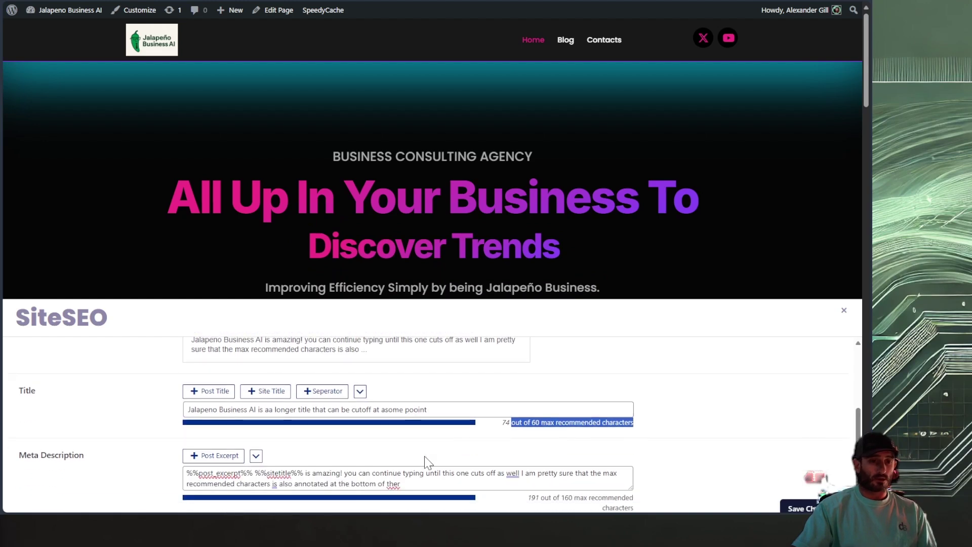
Open the homepage's Facebook social settings and set the Facebook title to "Jalapeno Business AI | Facebook".
scroll(427, 462, "up", 2)
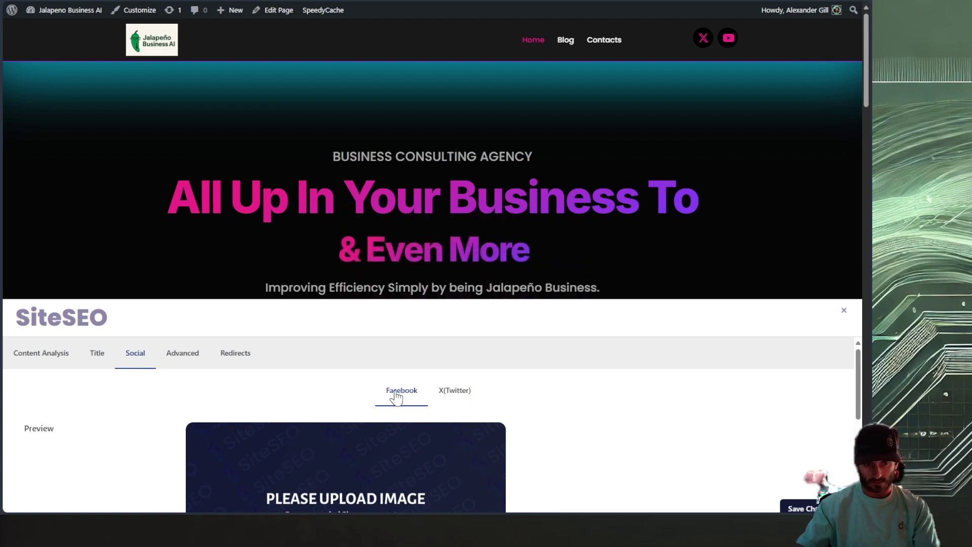
scroll(406, 451, "down", 5)
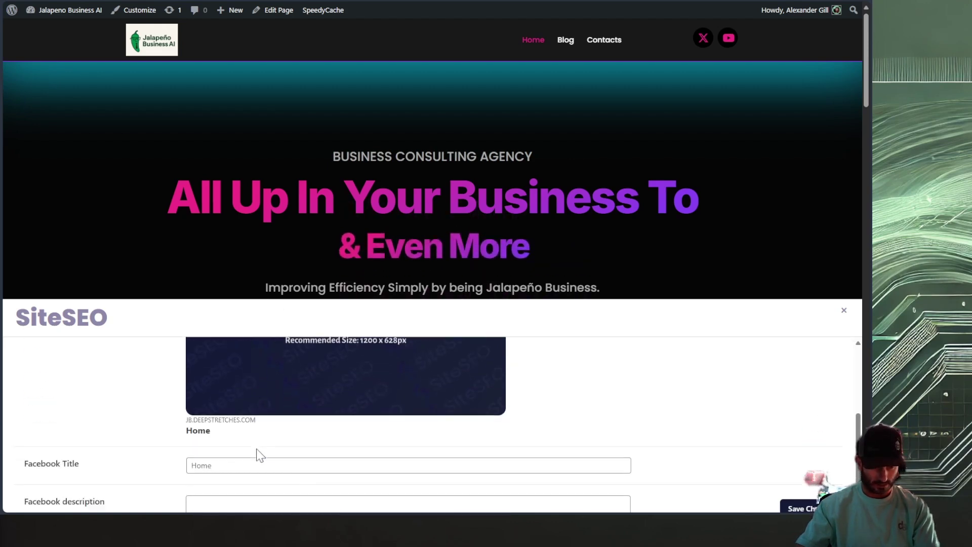
scroll(281, 418, "up", 2)
scroll(253, 415, "down", 2)
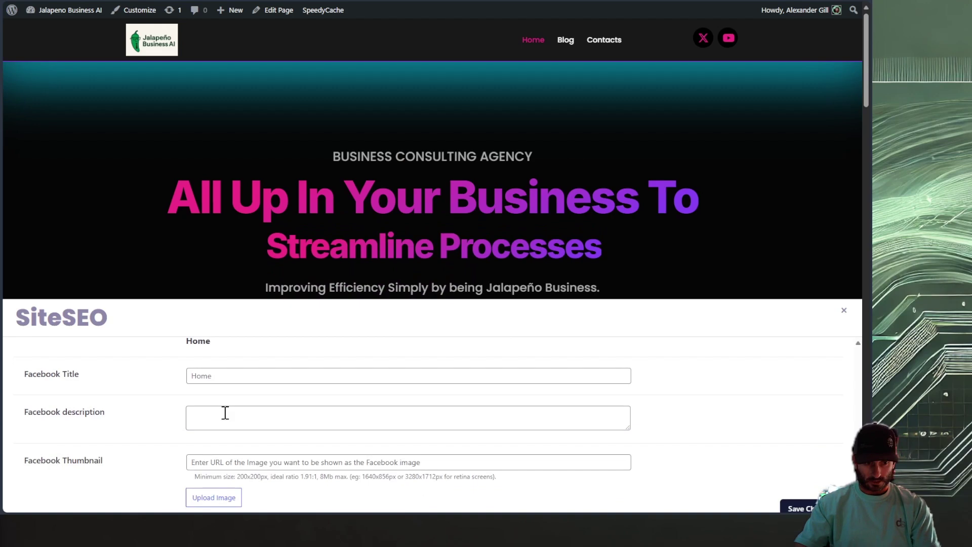
left_click(278, 385)
type("Jalapeno Business AI | Facebook")
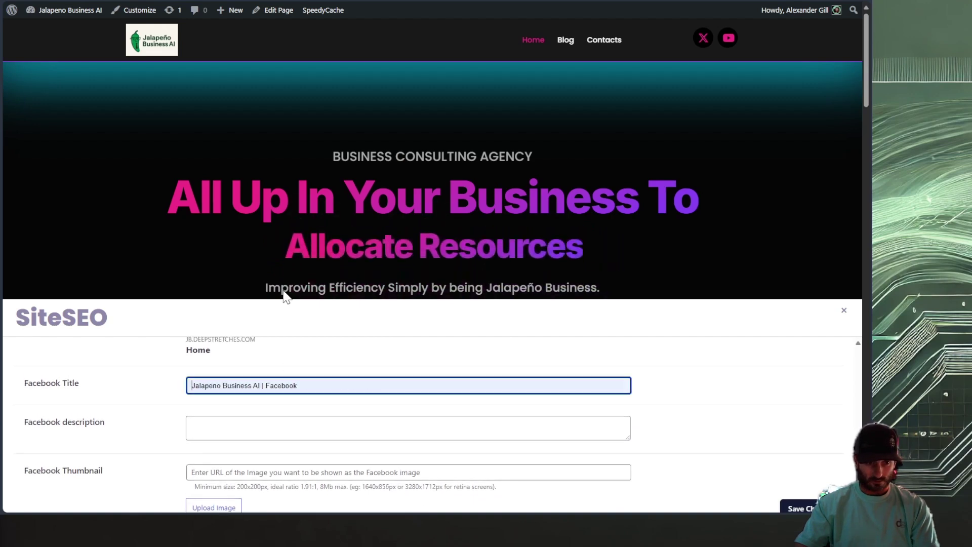
Inspect the Facebook description and thumbnail fields, including the image size requirements and upload option.
left_click(318, 435)
scroll(298, 457, "down", 1)
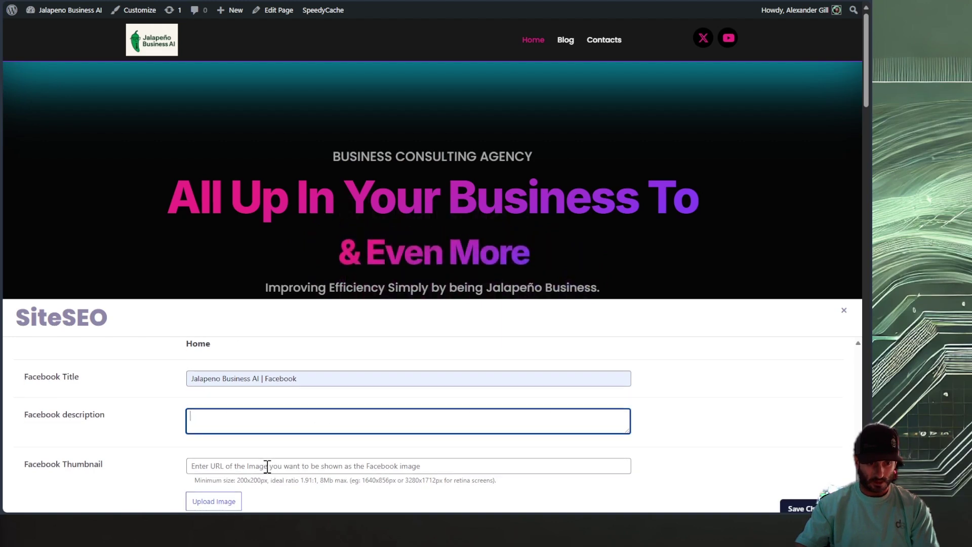
left_click(276, 461)
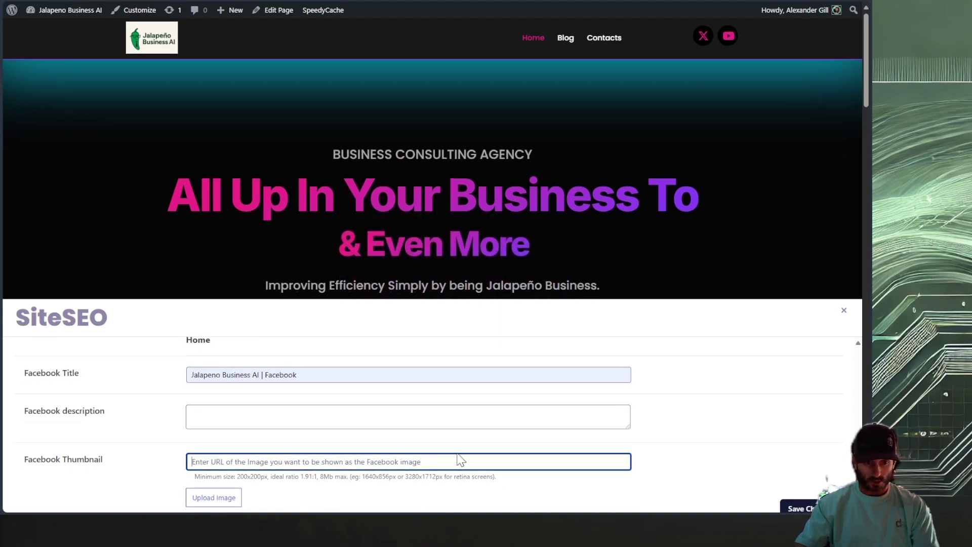
left_click(276, 479)
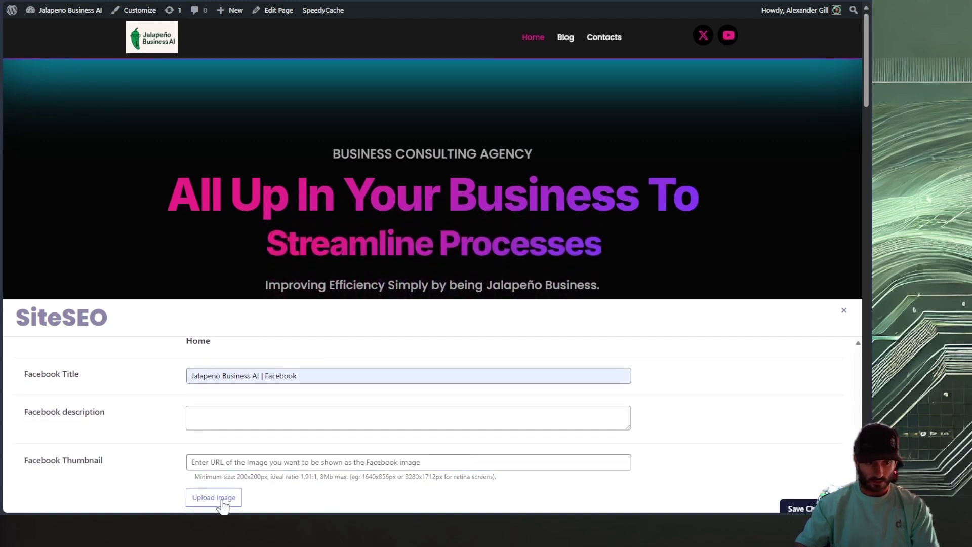
scroll(252, 462, "up", 5)
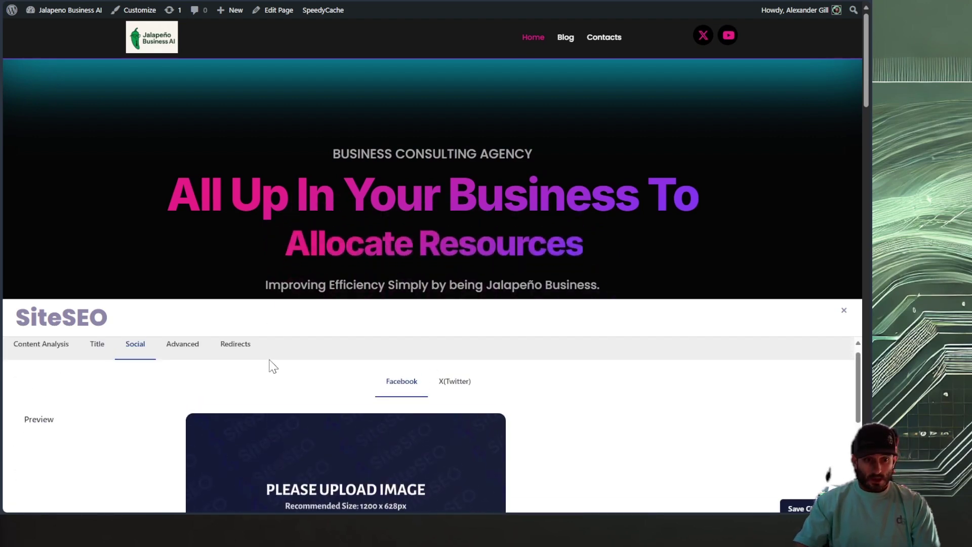
Set the X title to "Jalapeno Business AI | X" in the X (Twitter) social settings and look at the description field.
left_click(463, 391)
scroll(353, 417, "down", 3)
left_click(269, 417)
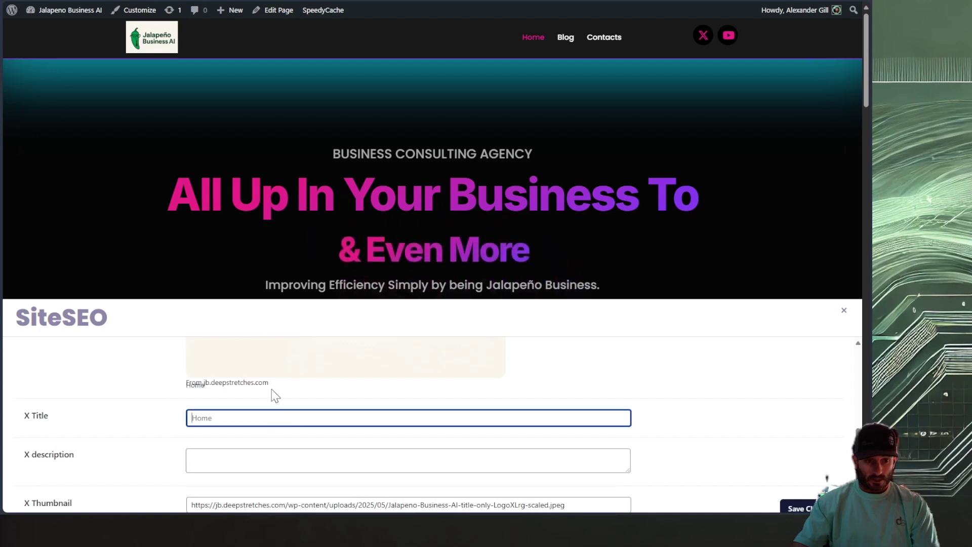
scroll(405, 379, "up", 5)
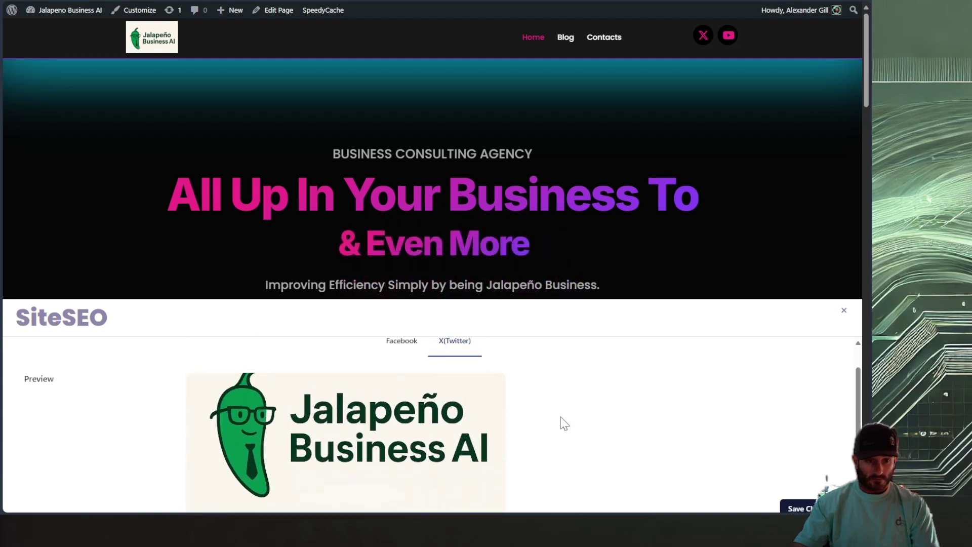
scroll(588, 430, "down", 3)
scroll(361, 450, "down", 3)
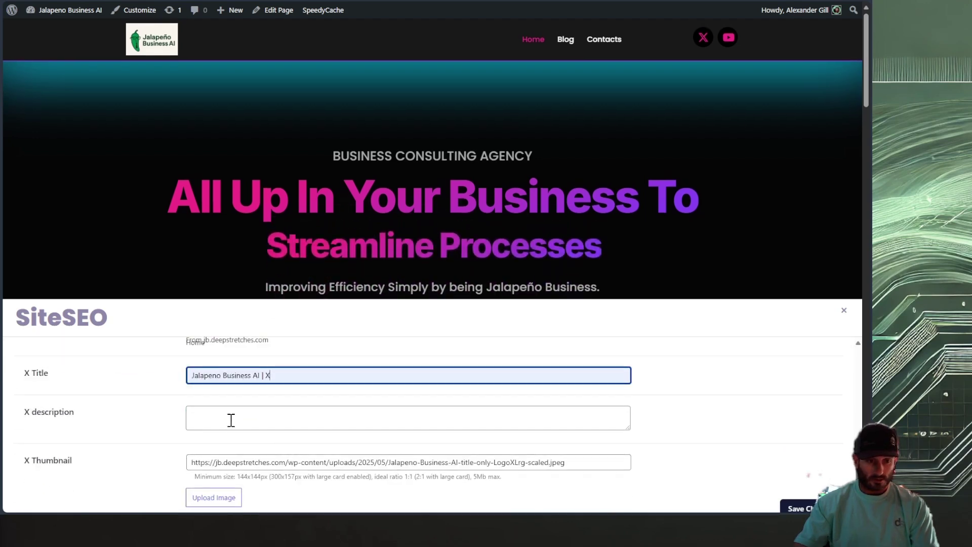
left_click(284, 415)
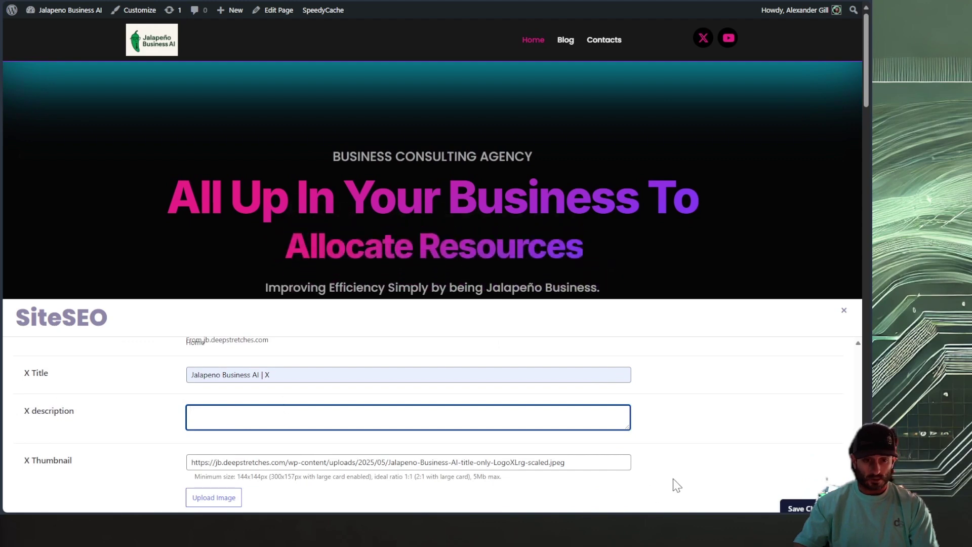
Look over the homepage's content analysis again, including its SEO checks and focus keywords.
scroll(71, 383, "up", 5)
left_click(30, 366)
scroll(615, 445, "down", 5)
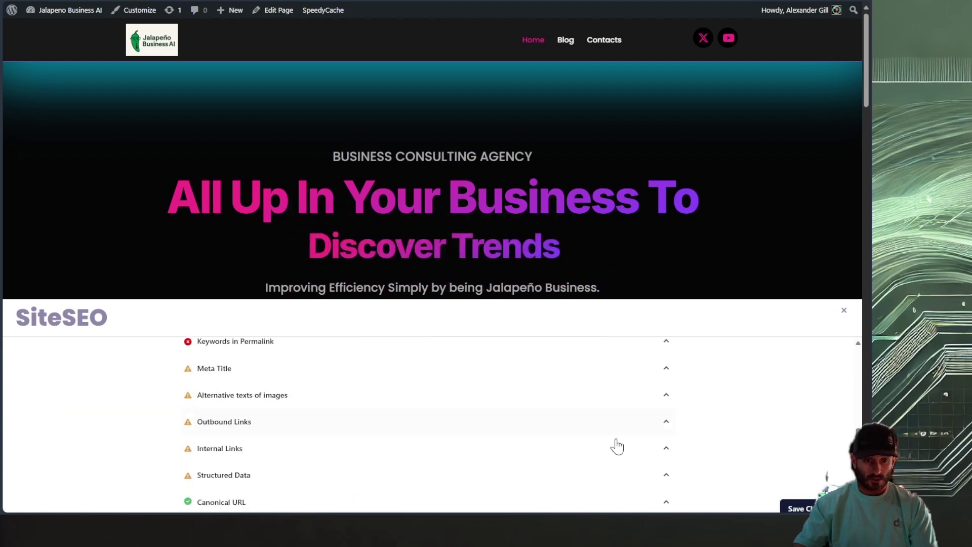
scroll(538, 462, "up", 5)
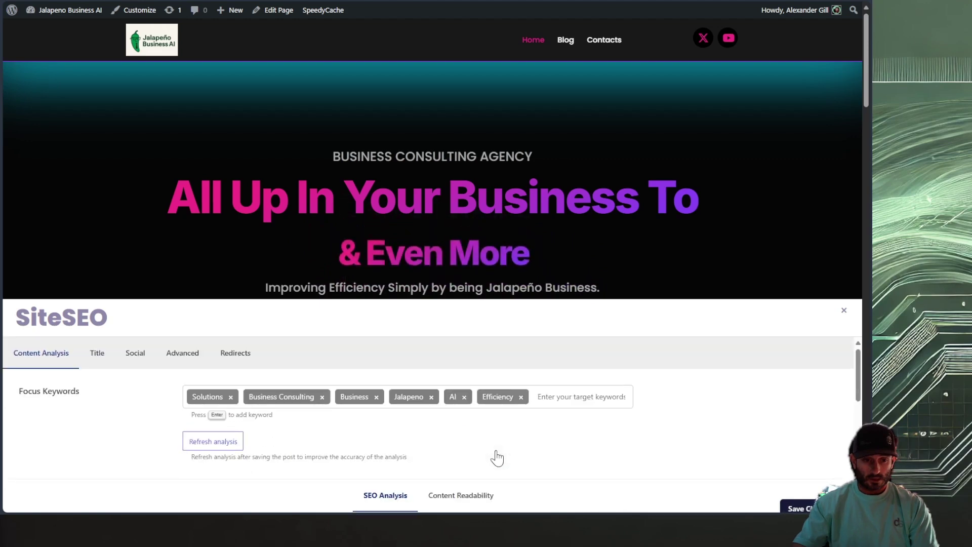
Revisit the title settings' search preview and return to the X (Twitter) social settings.
left_click(101, 356)
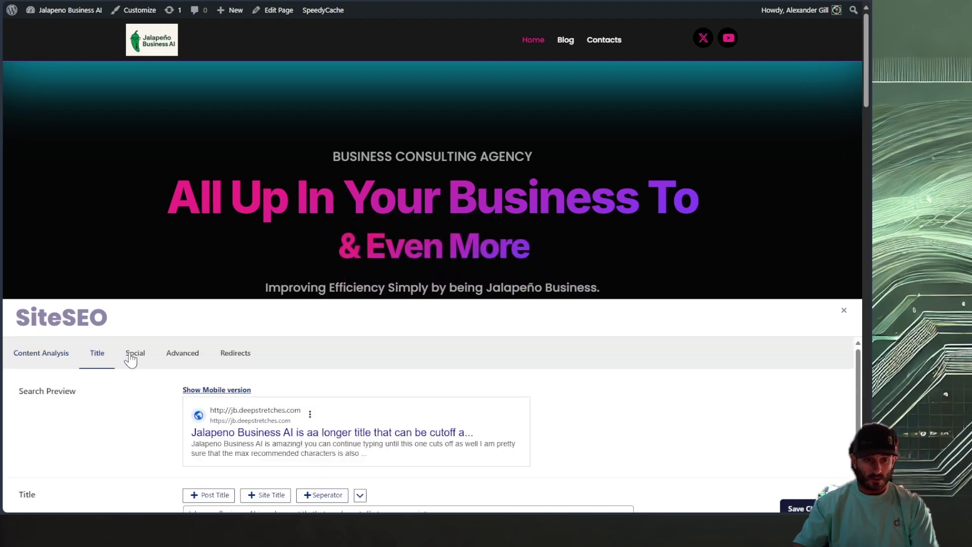
left_click(130, 357)
left_click(160, 360)
left_click(142, 357)
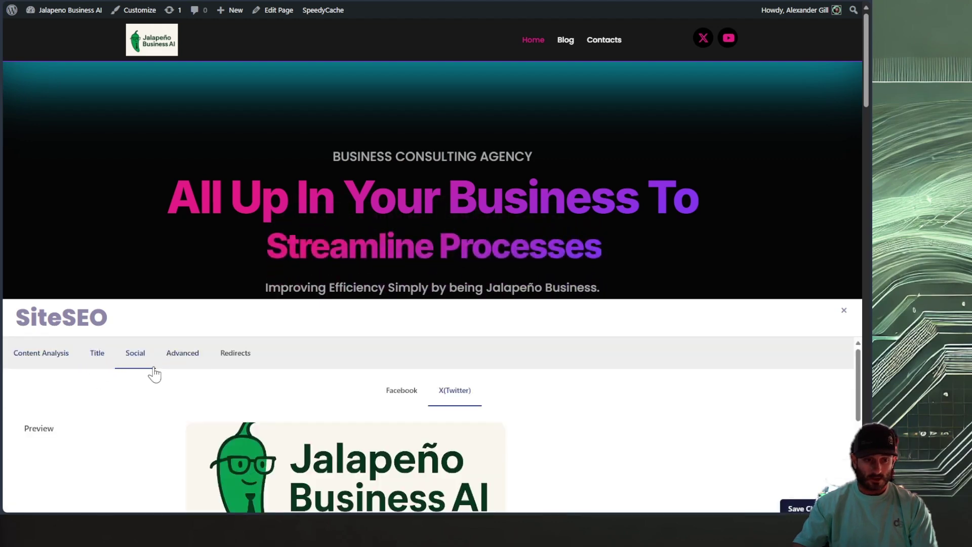
Go to the site's Blog page, open the post "Three Social Media Hacks for the Busy Entrepreneur" and look through it.
scroll(375, 419, "down", 5)
scroll(473, 440, "up", 5)
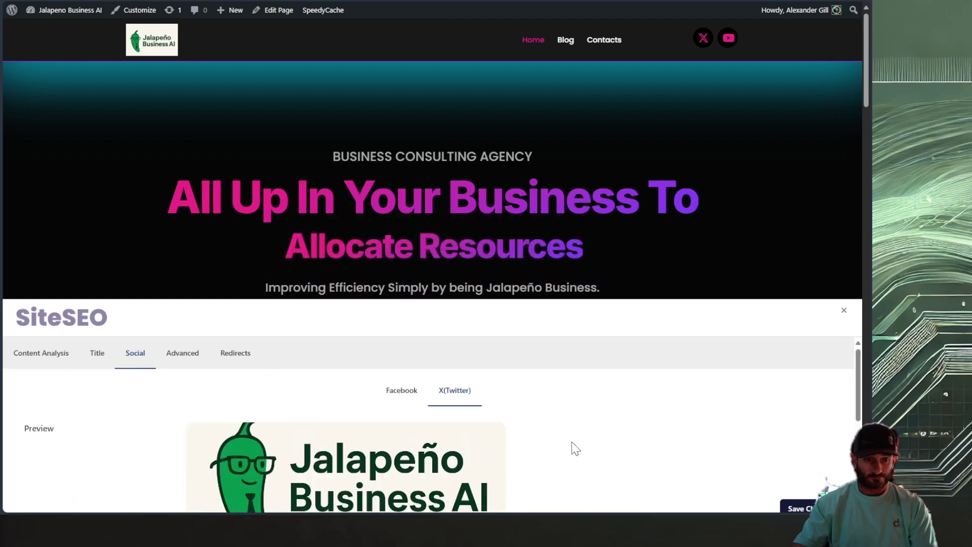
left_click(566, 41)
scroll(506, 403, "down", 5)
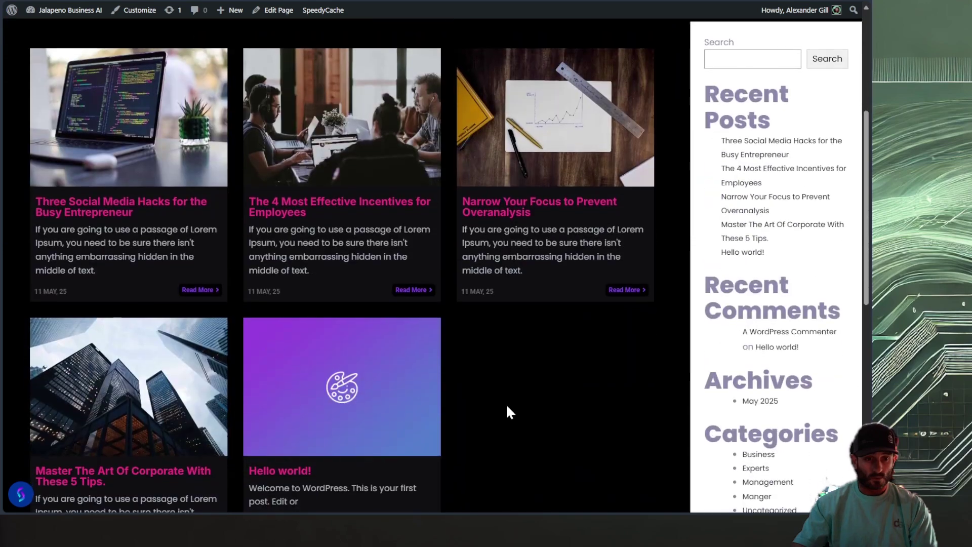
scroll(503, 407, "up", 3)
scroll(504, 408, "up", 2)
scroll(514, 285, "down", 4)
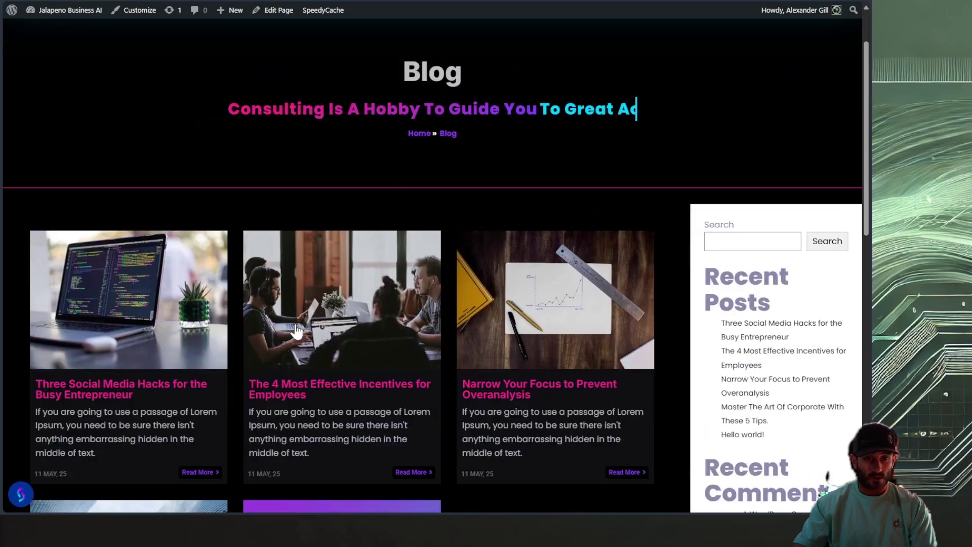
left_click(569, 269)
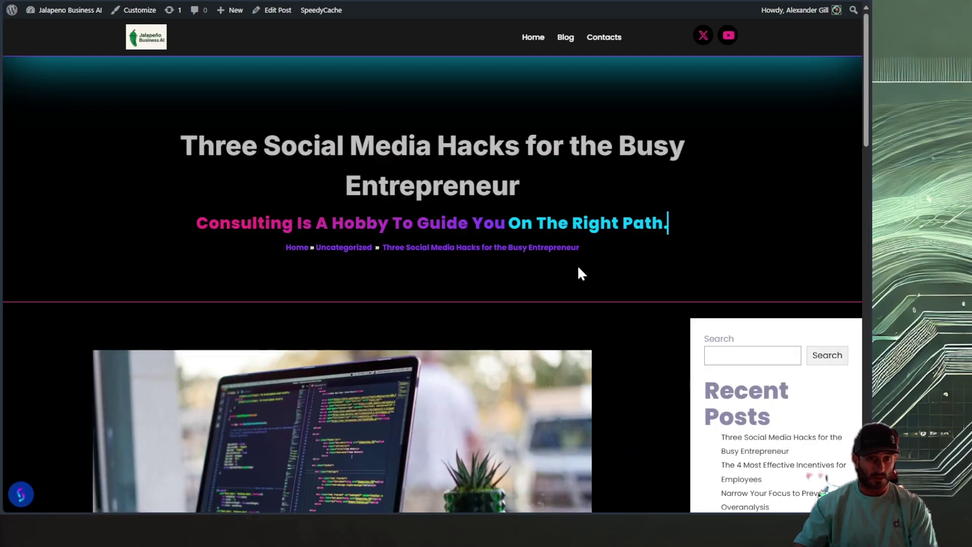
scroll(582, 284, "down", 10)
scroll(615, 336, "up", 10)
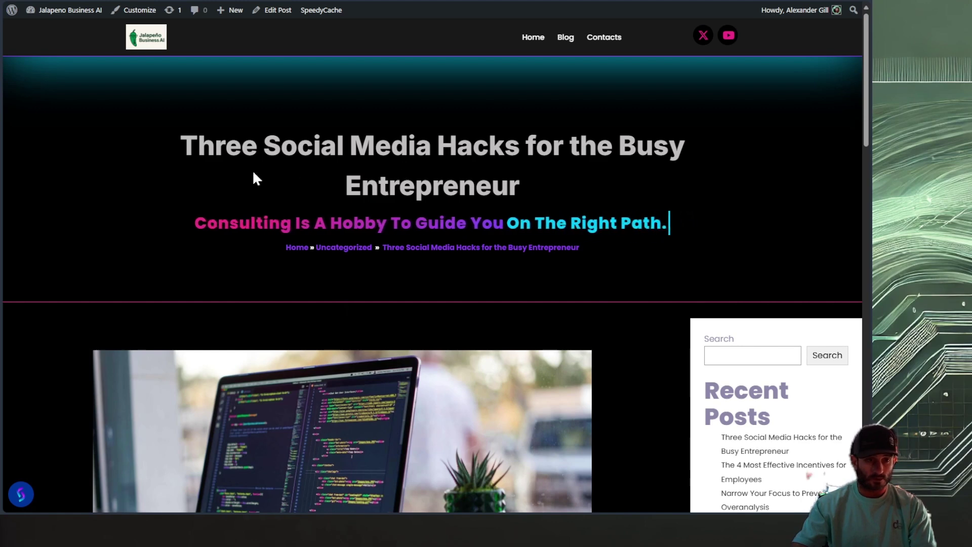
Open the SiteSEO settings for the post and look over its content analysis and focus keywords field.
left_click(20, 494)
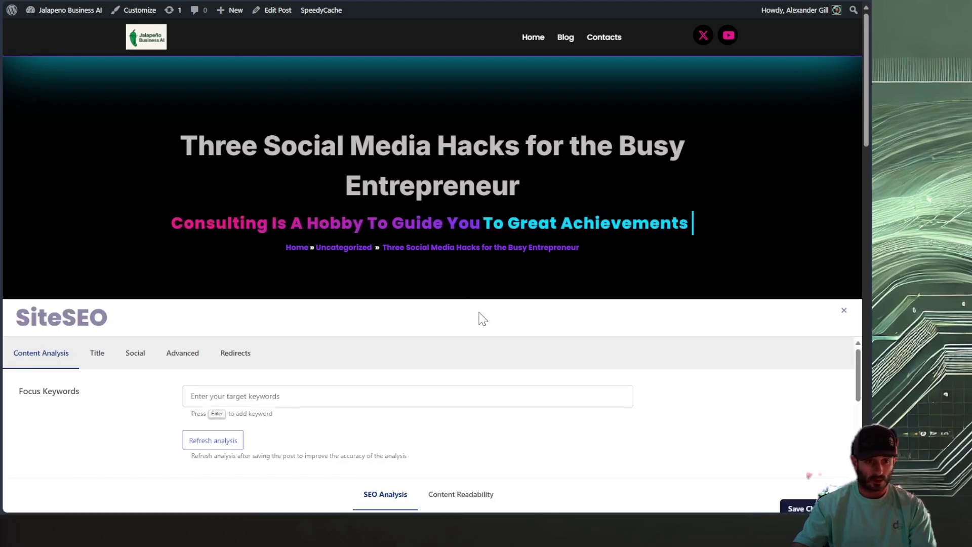
scroll(459, 452, "down", 5)
scroll(459, 454, "up", 4)
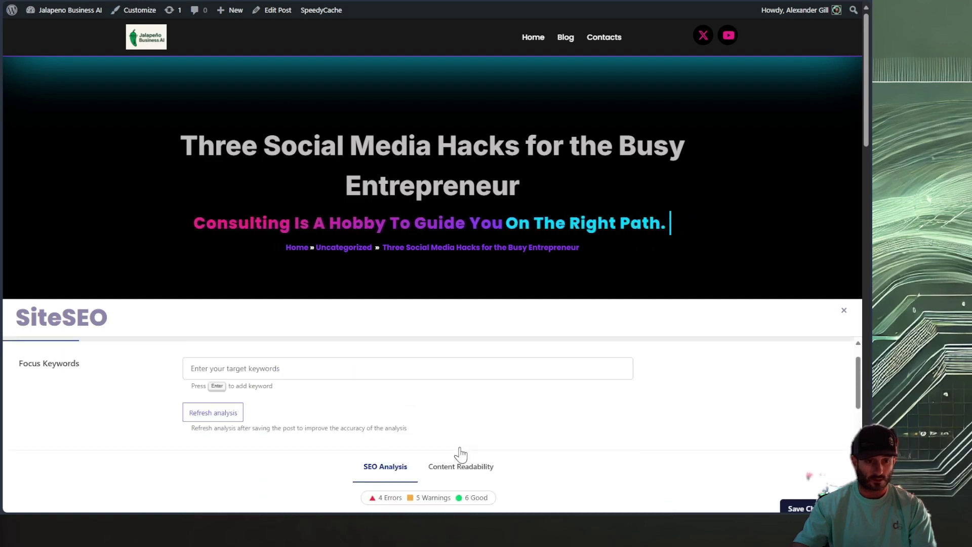
scroll(460, 455, "up", 1)
Examine the post's SiteSEO title settings, including the search preview, title and meta description fields, alongside the post's content.
left_click(98, 359)
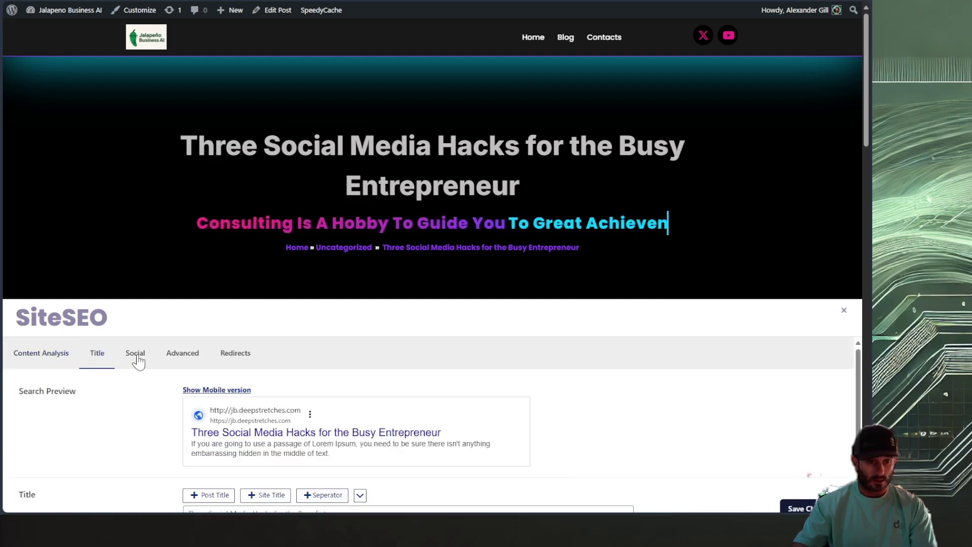
scroll(386, 431, "down", 2)
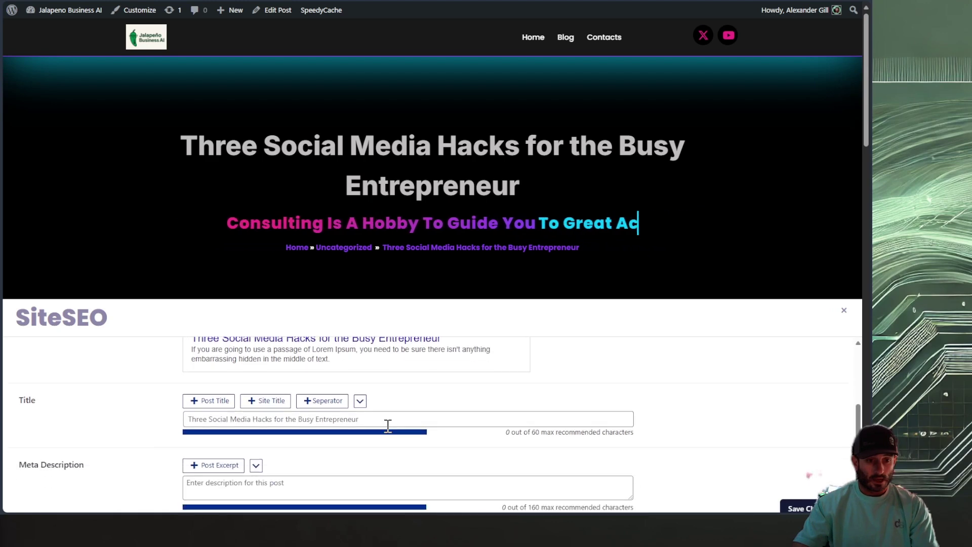
scroll(404, 460, "up", 1)
scroll(405, 465, "up", 1)
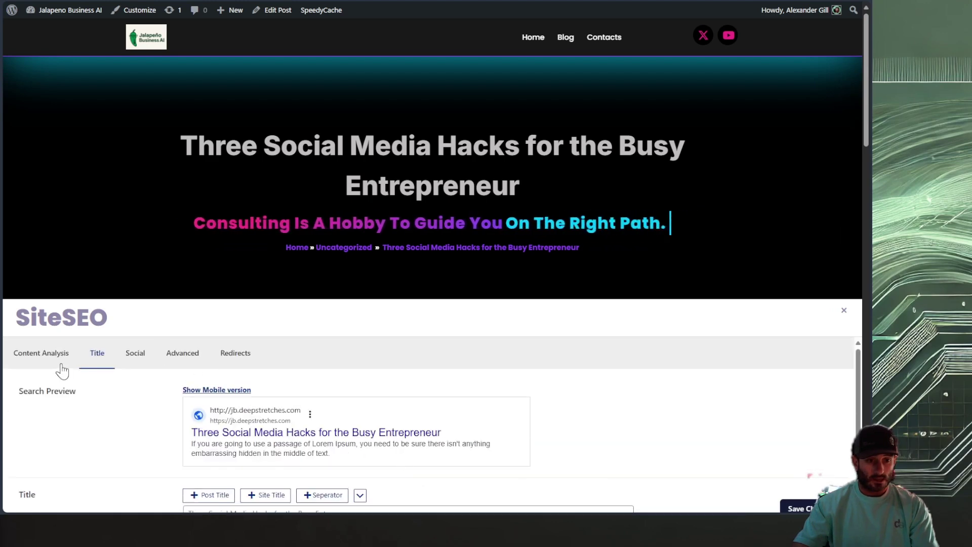
left_click(129, 357)
left_click(104, 364)
scroll(397, 442, "down", 2)
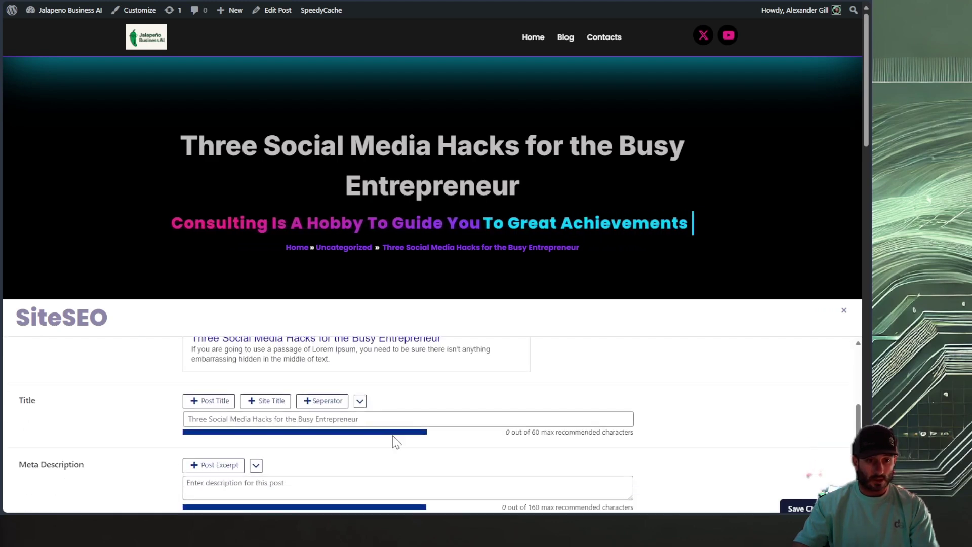
scroll(396, 442, "down", 4)
scroll(430, 463, "up", 4)
scroll(336, 253, "down", 4)
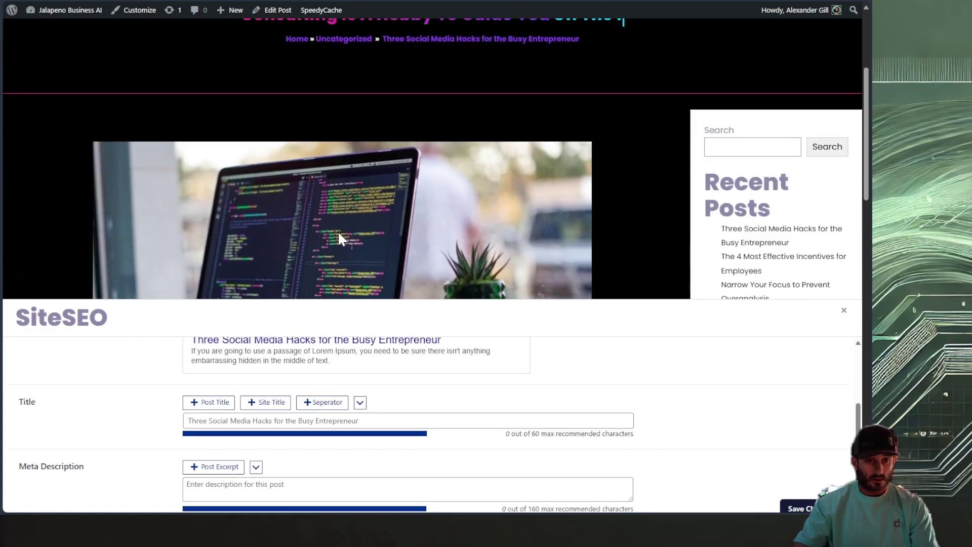
scroll(338, 230, "down", 3)
scroll(289, 385, "up", 8)
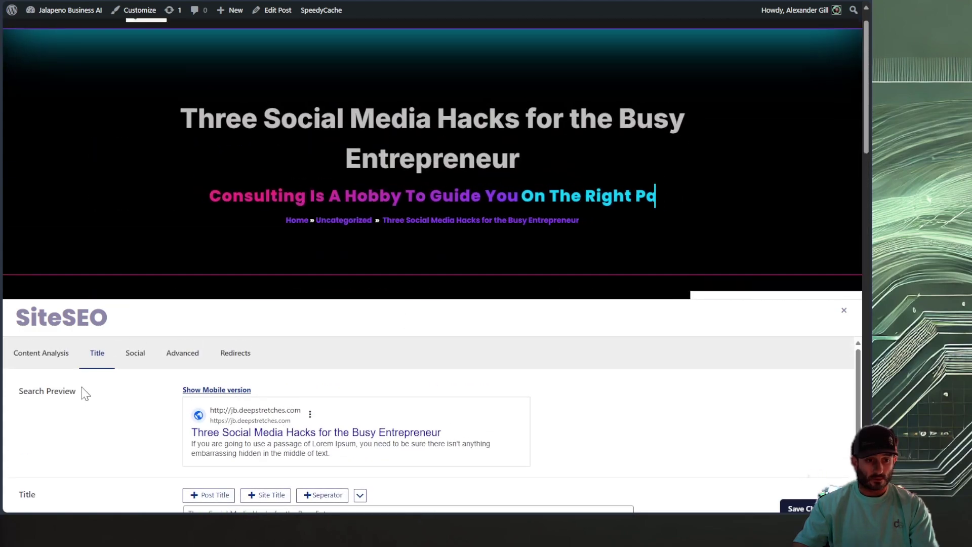
Review the post's content analysis, title, social and advanced settings in SiteSEO, ending on the title settings' search preview.
left_click(41, 360)
left_click(100, 361)
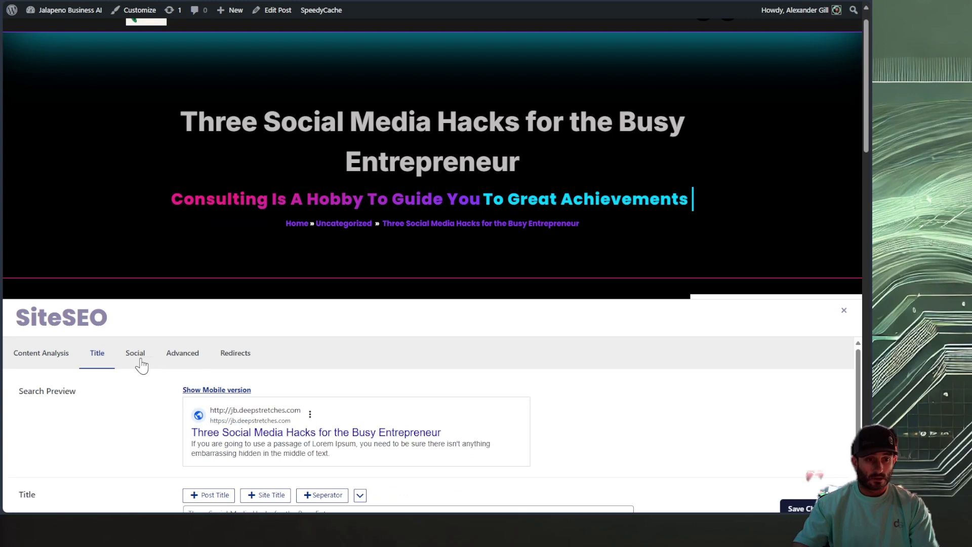
left_click(136, 355)
left_click(182, 356)
left_click(98, 357)
left_click(45, 361)
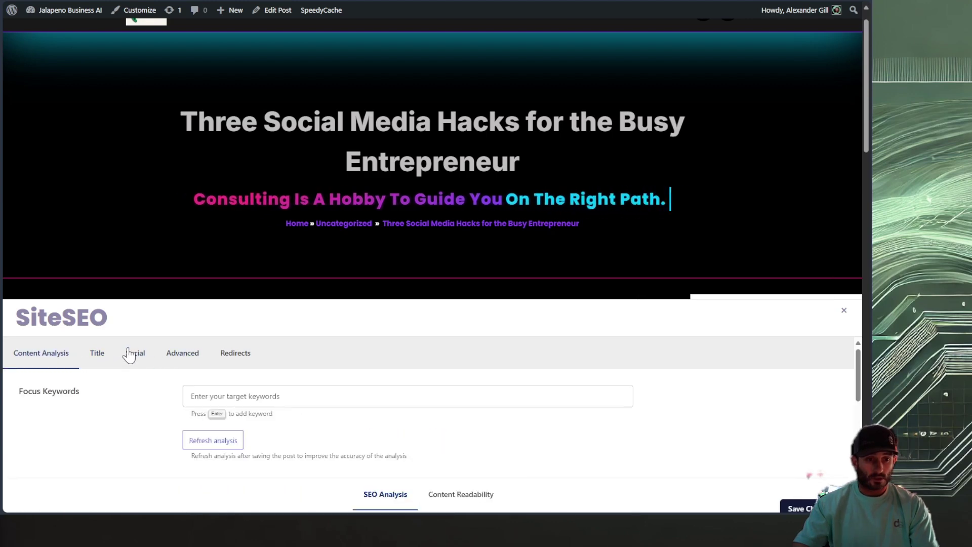
left_click(97, 366)
left_click(127, 361)
left_click(98, 355)
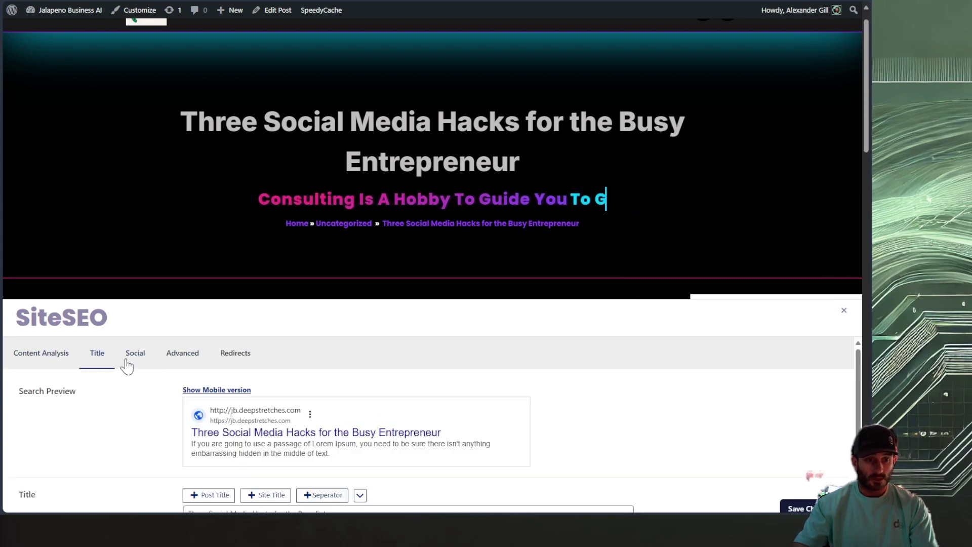
scroll(462, 471, "down", 2)
scroll(139, 356, "up", 3)
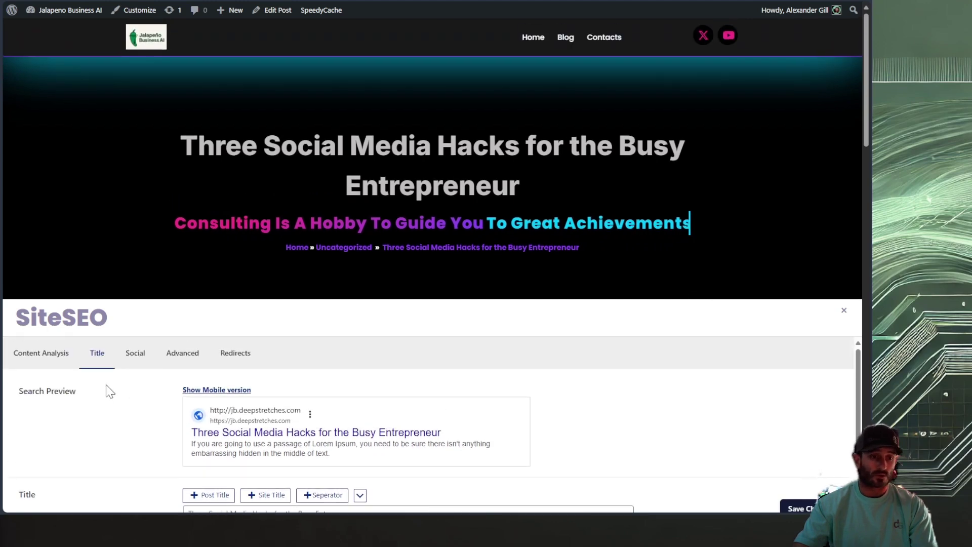
left_click(41, 353)
left_click(96, 354)
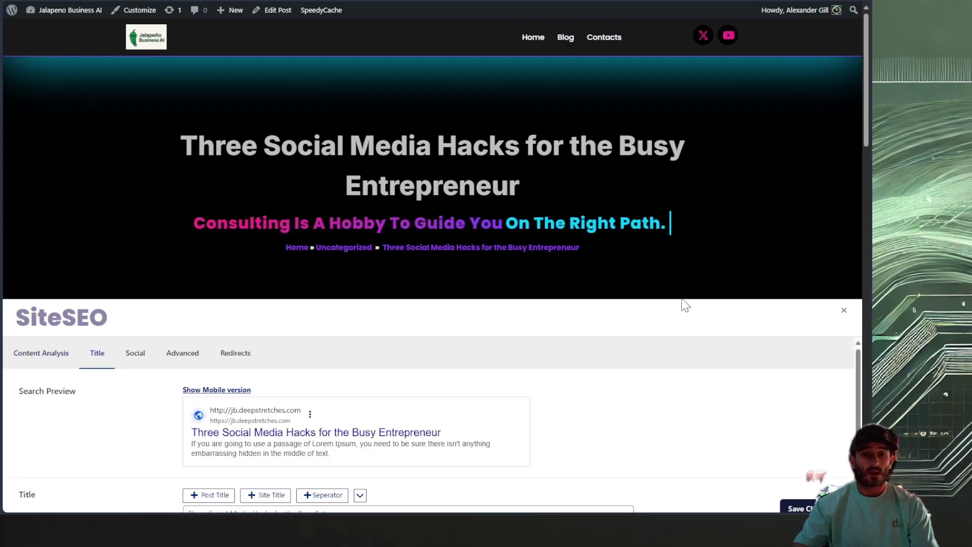
Close the post's SiteSEO settings and return to the site's homepage.
left_click(844, 310)
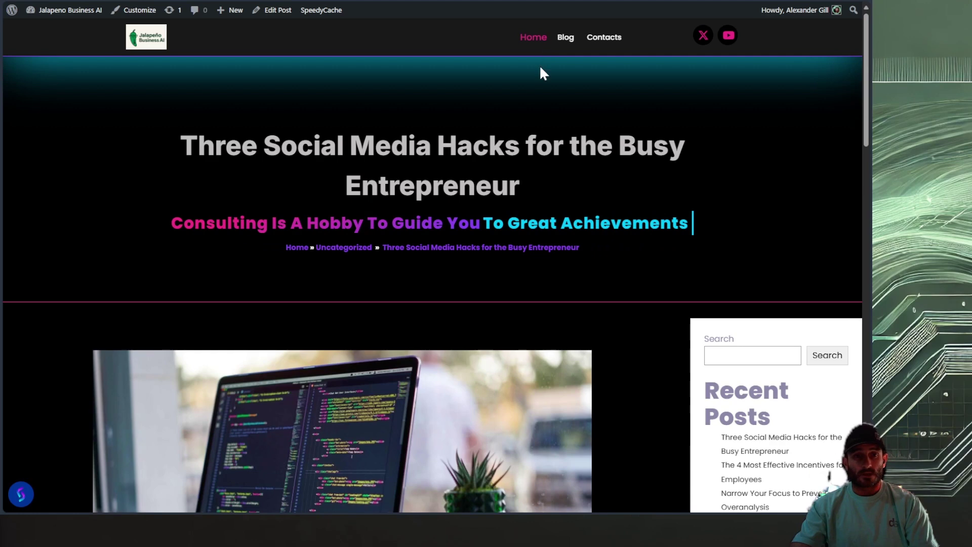
left_click(534, 37)
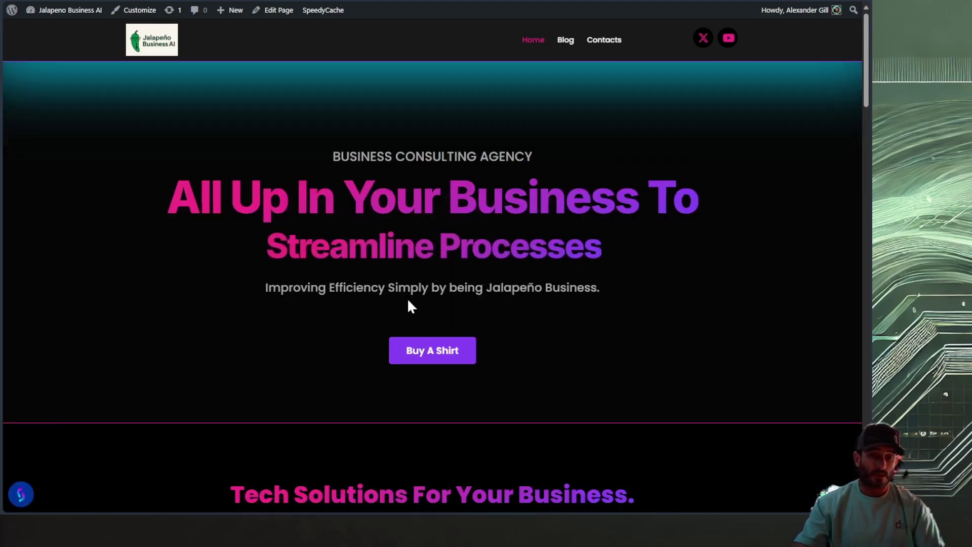